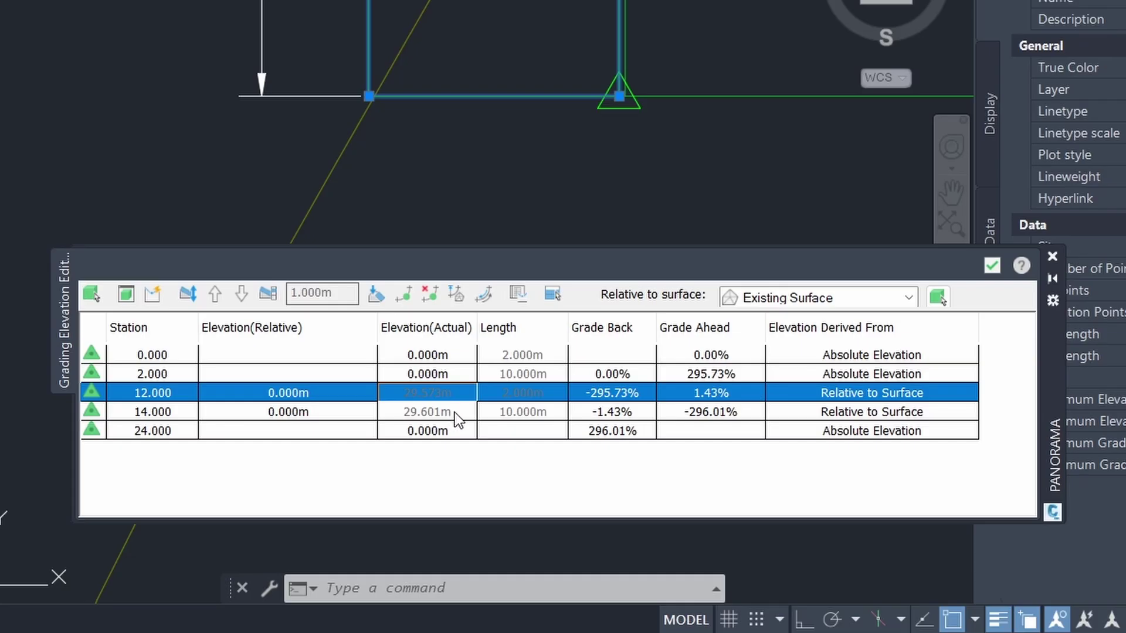
Step: Set the elevation editor's Relative to surface option to <none>
click(801, 300)
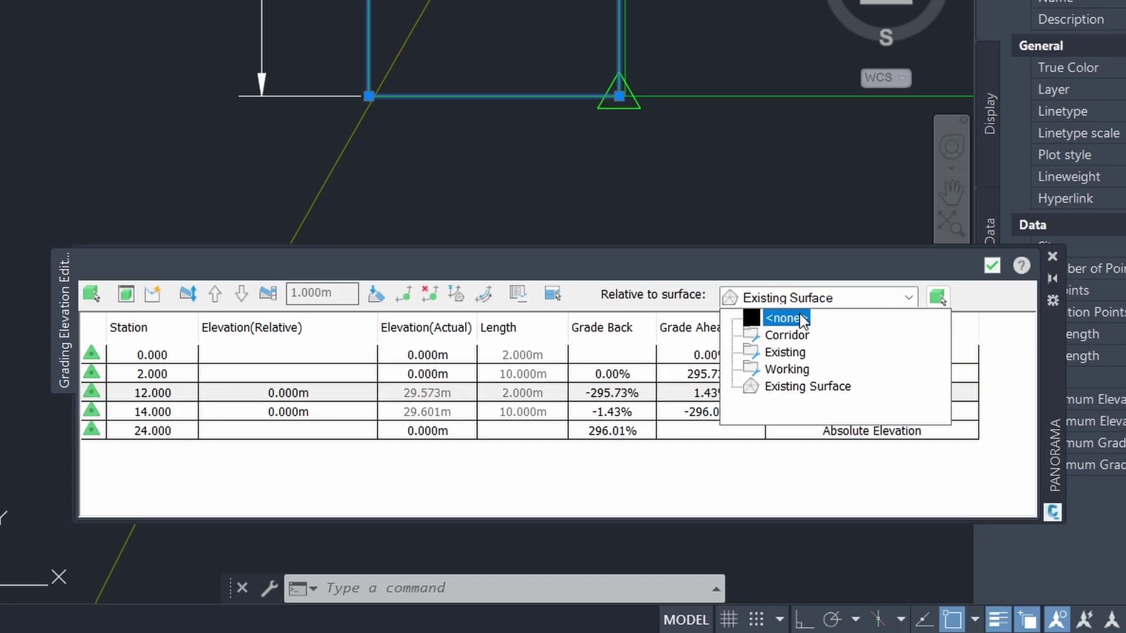
click(784, 318)
key(Escape)
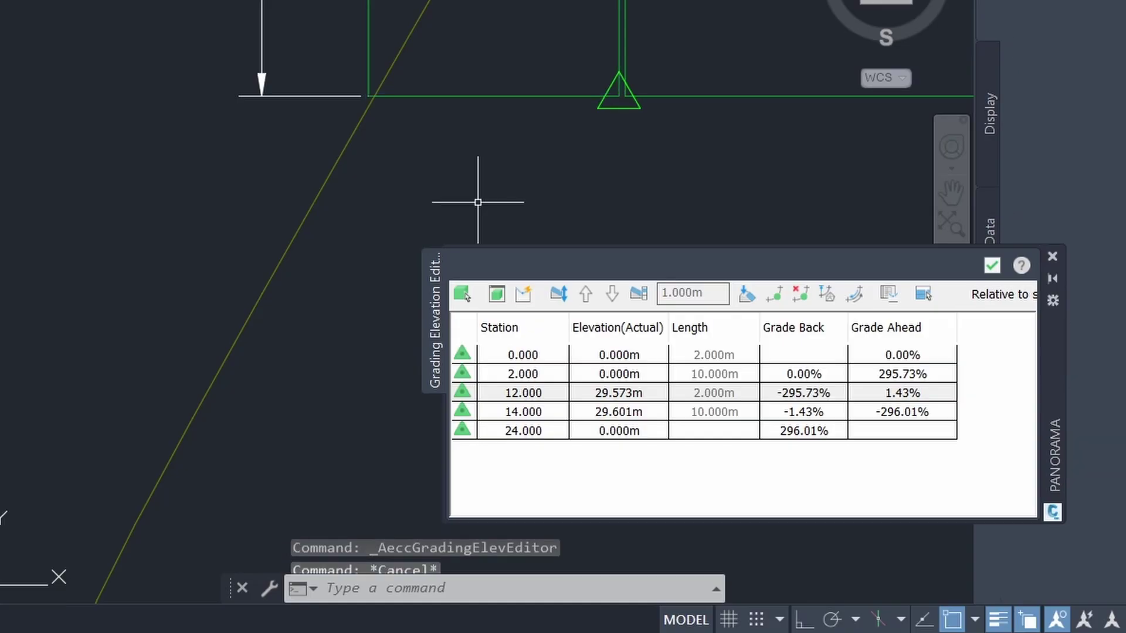
Step: Label the surface spot elevation at the first point, reading 29.601 m
click(313, 202)
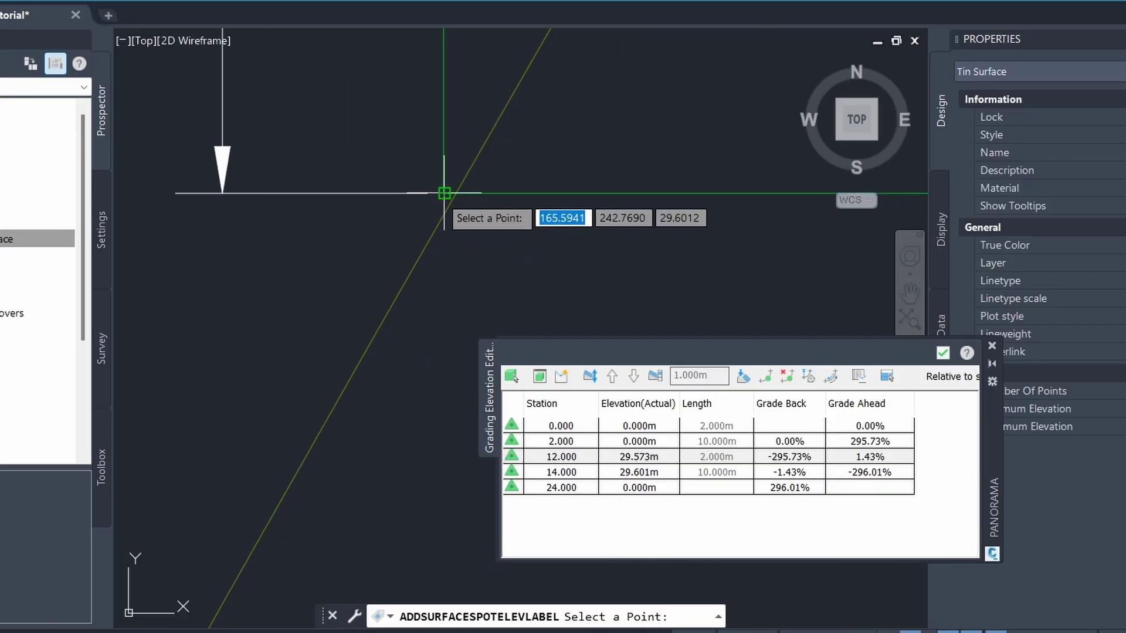
scroll(437, 226, down, 3)
scroll(523, 247, down, 2)
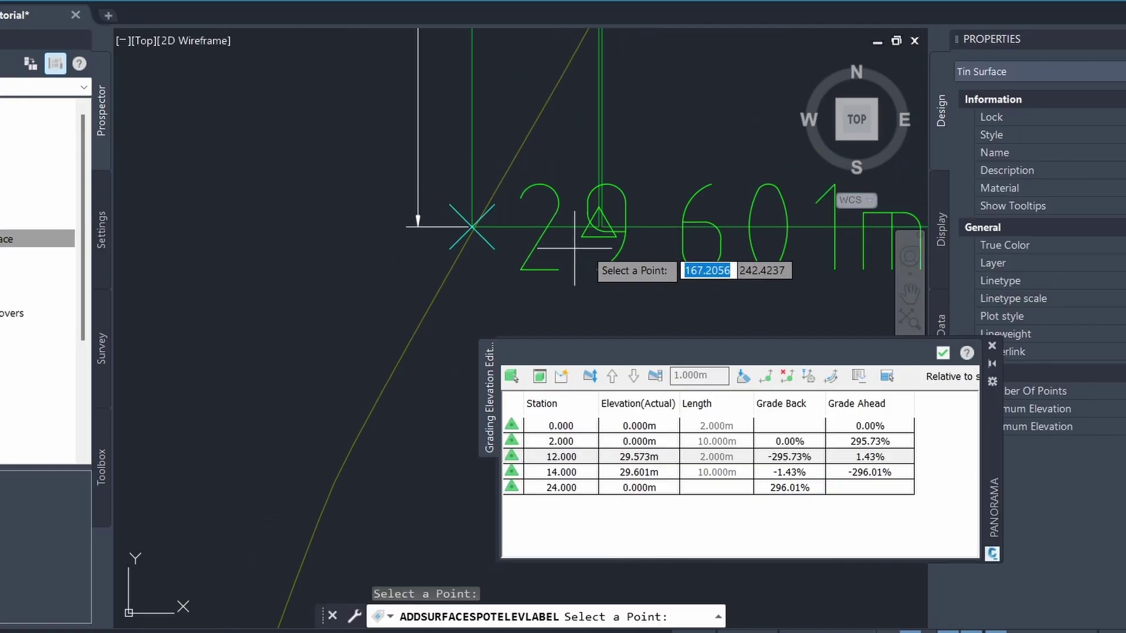
click(610, 279)
key(Escape)
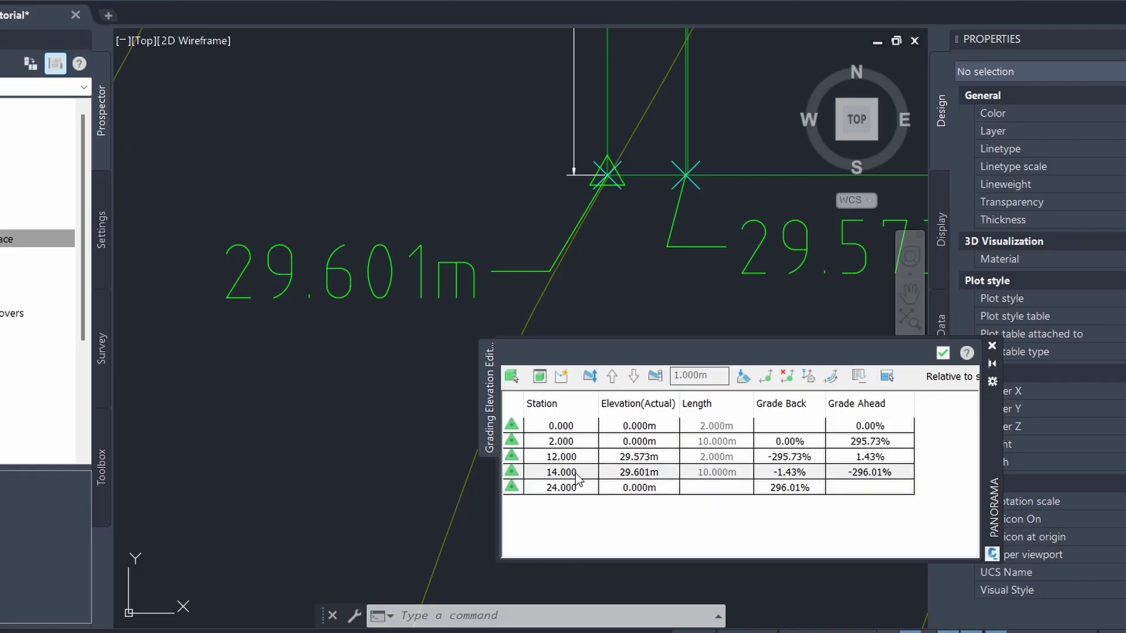
Step: Locate the station 12.000, 14.000 and 0.000 points to check the 29.573 m elevation
click(575, 457)
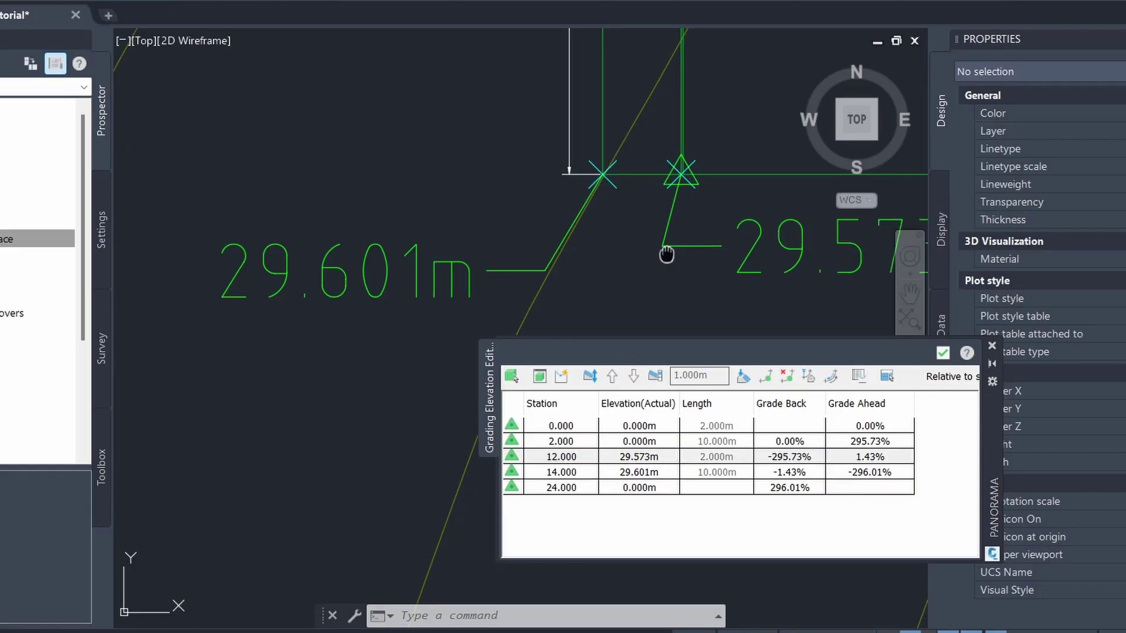
middle_drag(669, 253, 600, 245)
scroll(599, 245, down, 2)
click(577, 471)
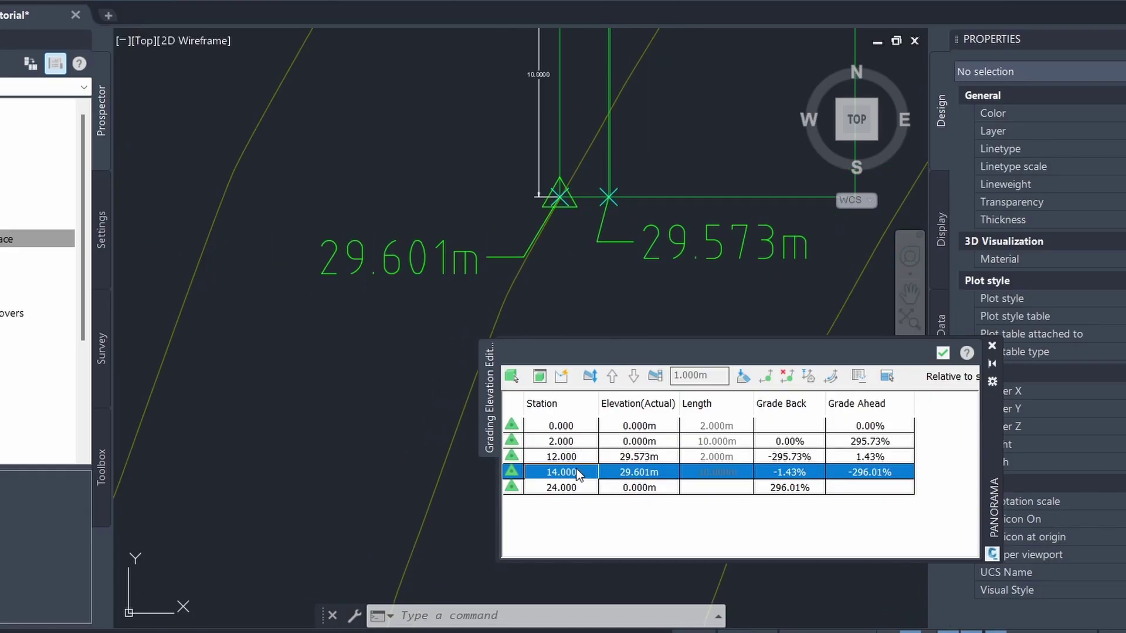
click(570, 428)
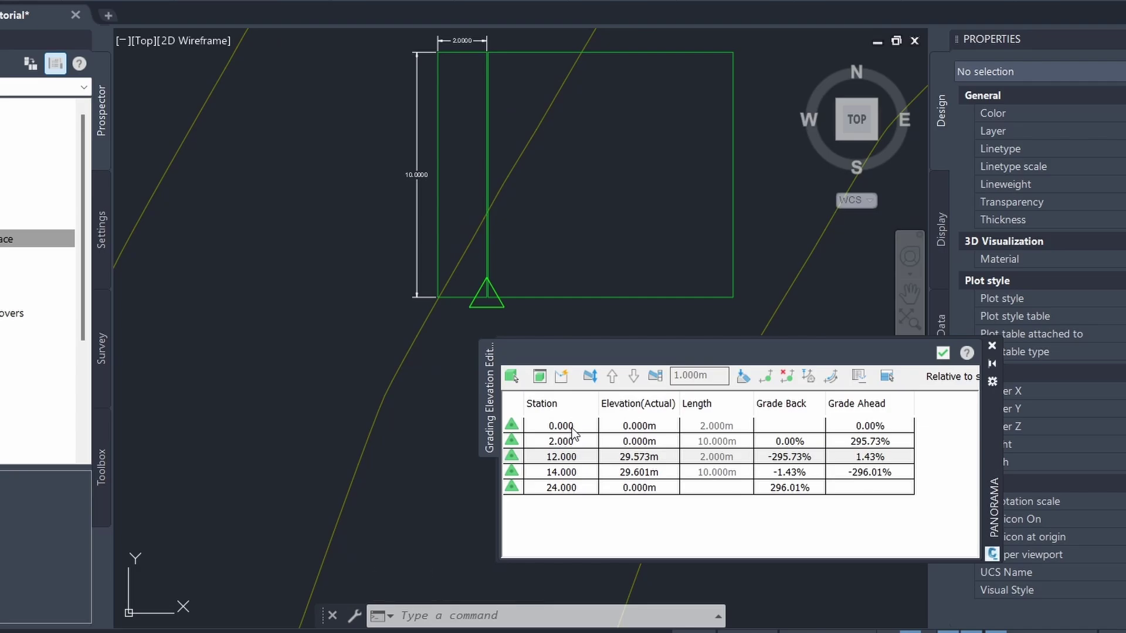
Step: Raise the station 0.000 and 2.000 points to 30.250 m and close the Grading Elevation Editor
drag(572, 434, 643, 447)
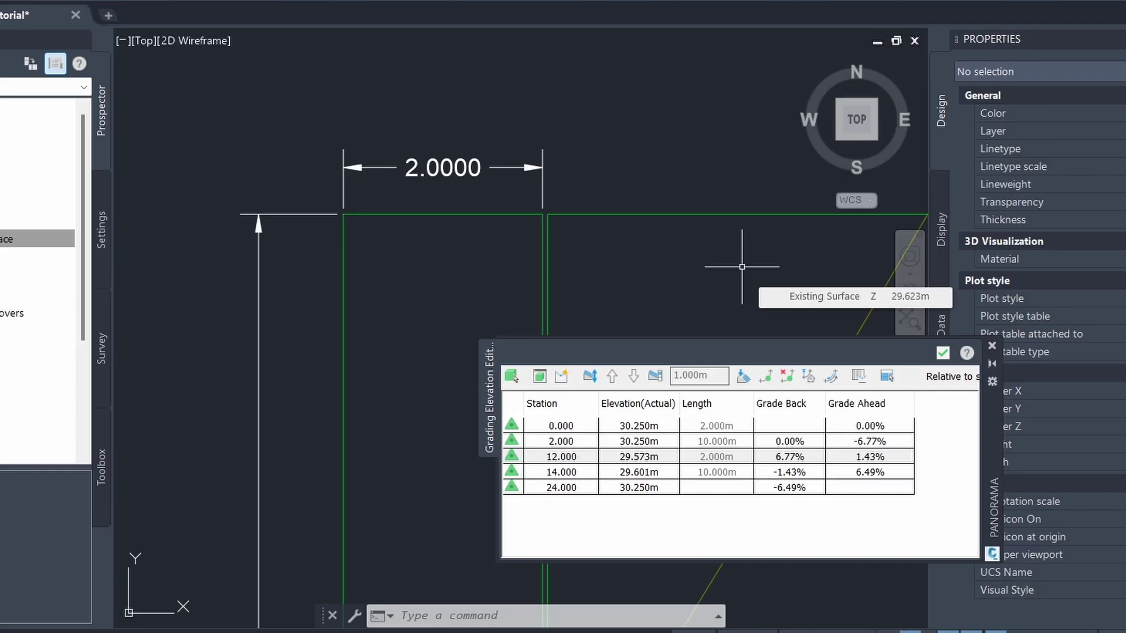
key(Escape)
scroll(535, 432, down, 4)
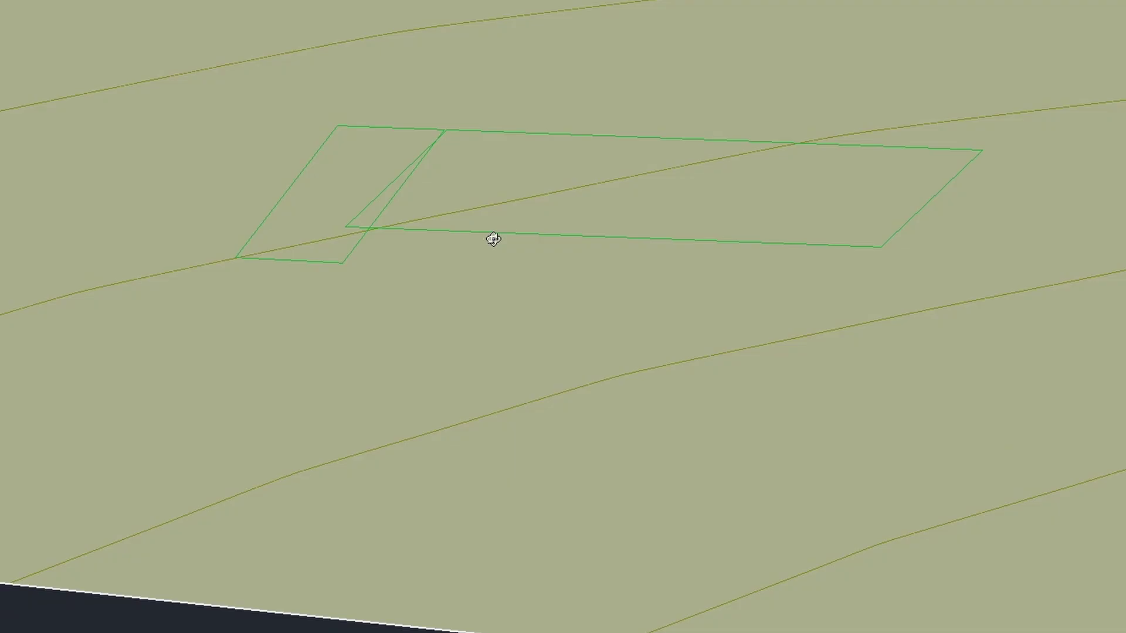
Step: Preview the pad over the Existing Surface in 3D, orbiting to see the surface tilt
mouse_move(493, 236)
mouse_down()
mouse_move(477, 212)
mouse_move(432, 326)
mouse_up()
mouse_move(515, 311)
mouse_down()
mouse_move(540, 372)
mouse_move(517, 364)
mouse_move(547, 350)
mouse_move(564, 316)
mouse_move(599, 325)
mouse_up()
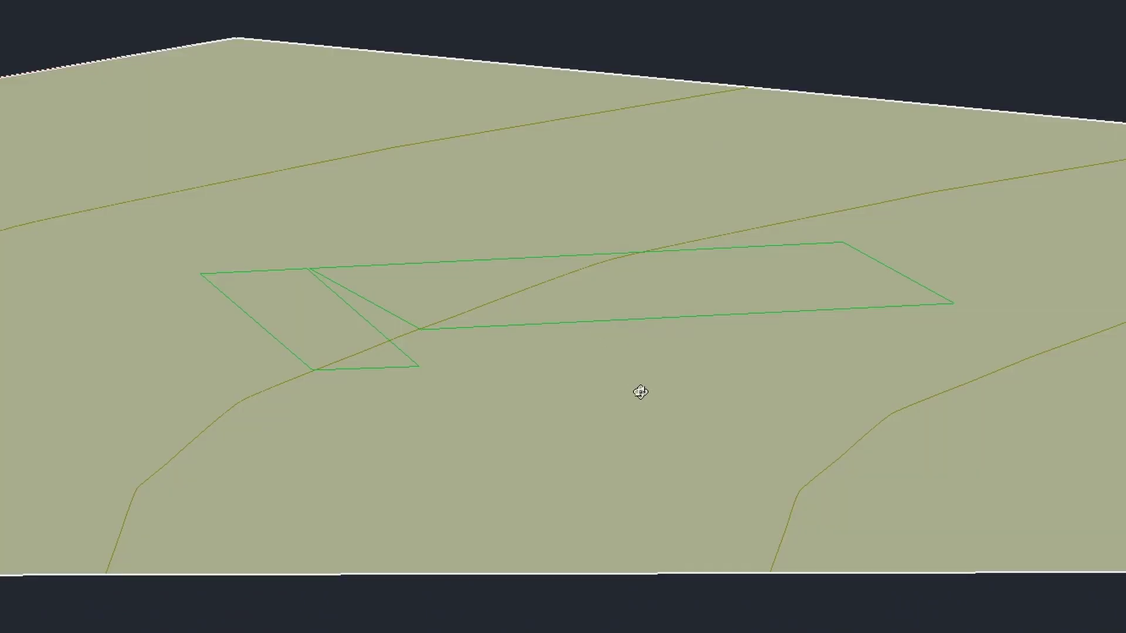
key(Escape)
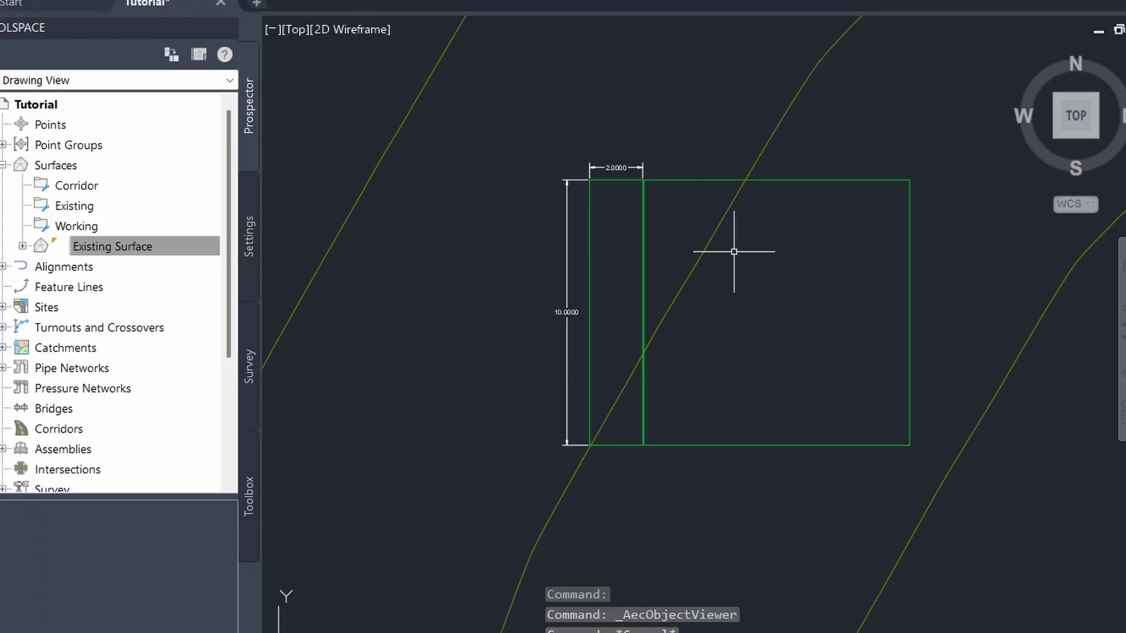
Step: Create a new TIN surface named Proposed Surface
right_click(69, 168)
click(115, 178)
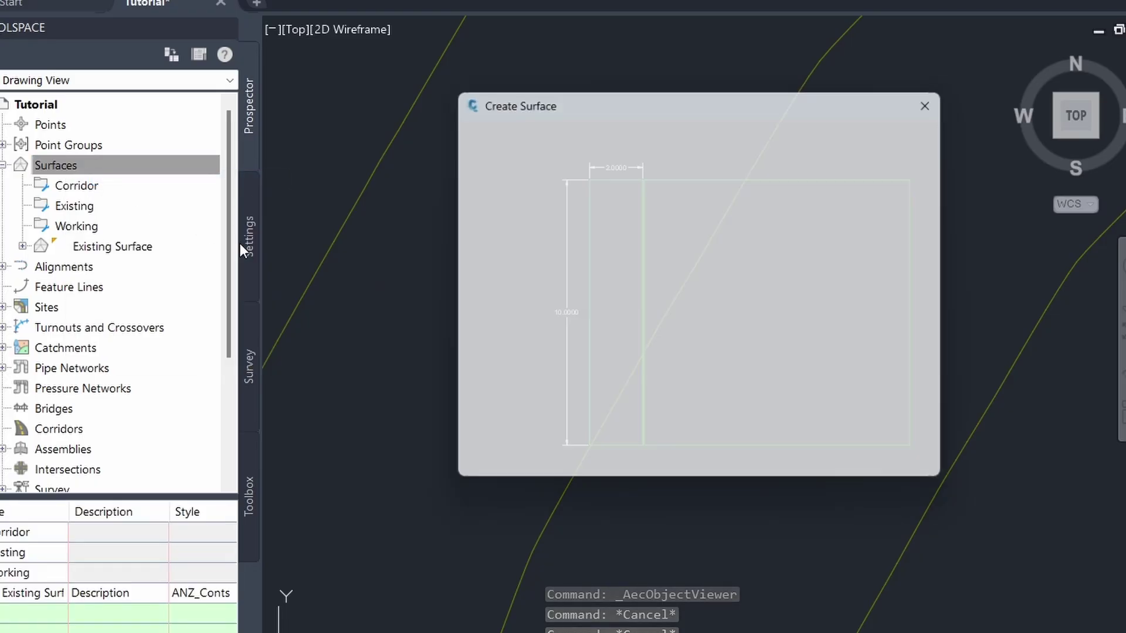
click(786, 225)
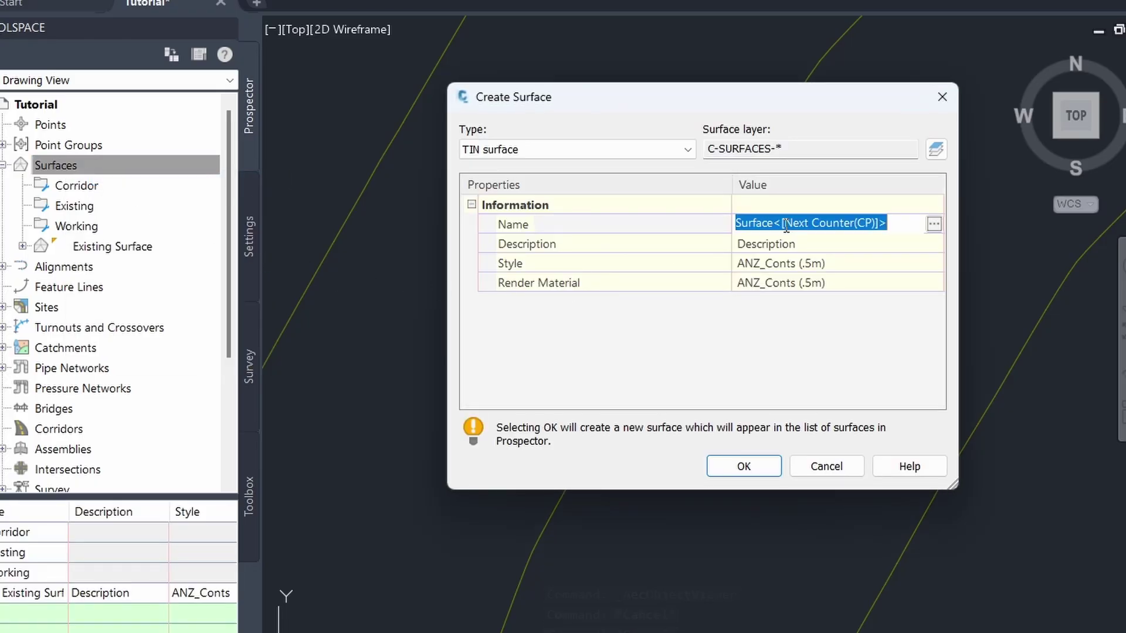
text(Proposed Surface)
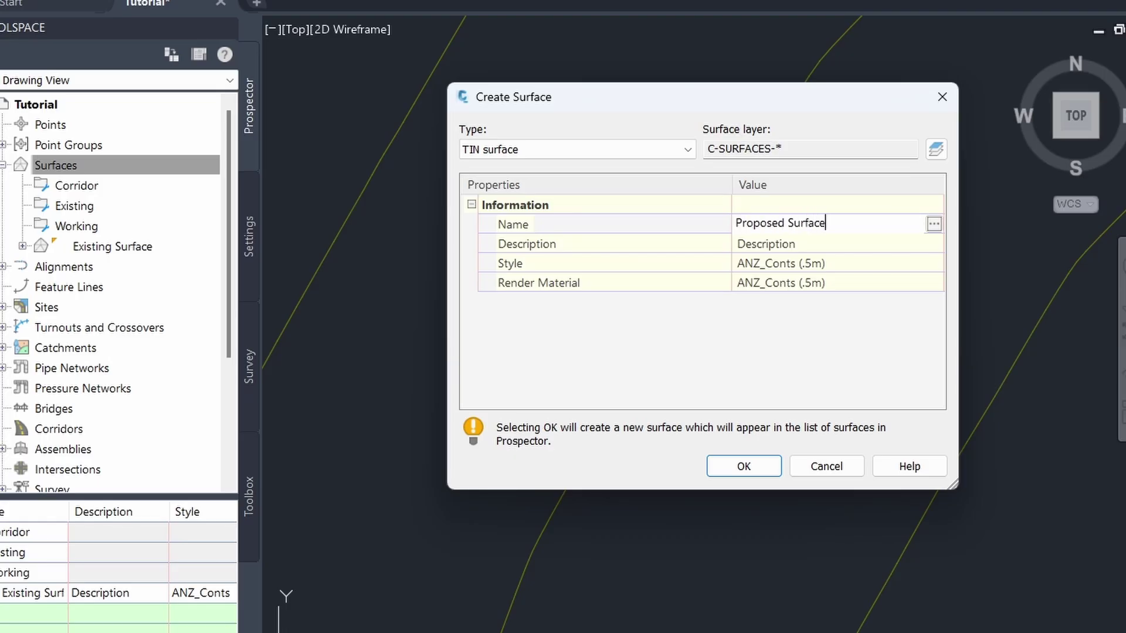
click(765, 469)
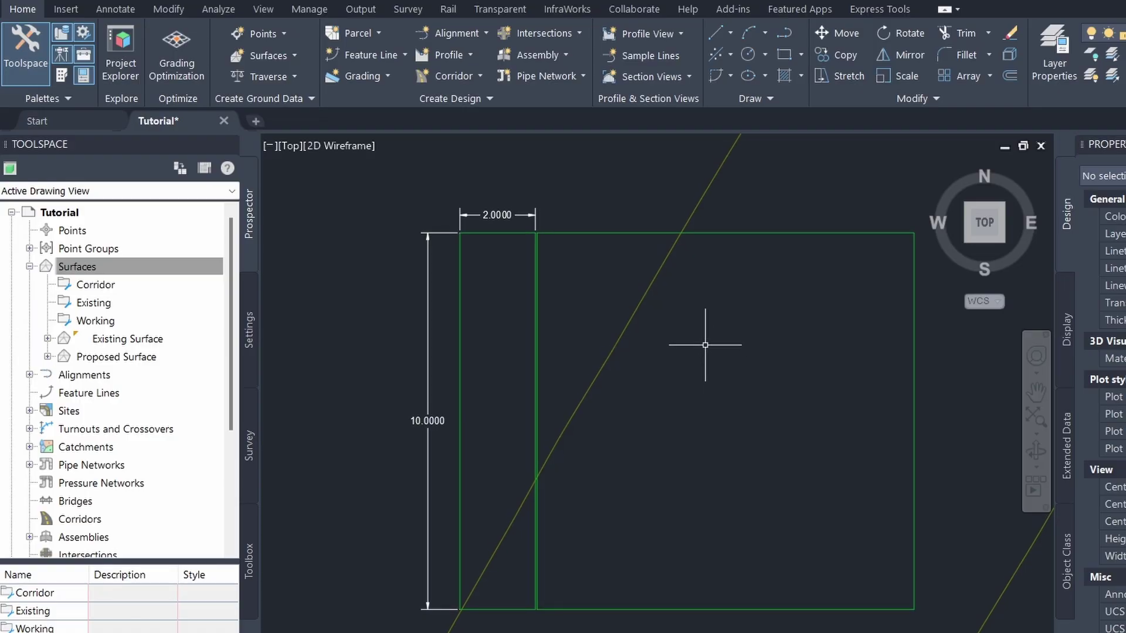
Step: Add the rectangle's feature lines to Proposed Surface as breaklines described 'Ramp and Platform'
drag(659, 242, 543, 142)
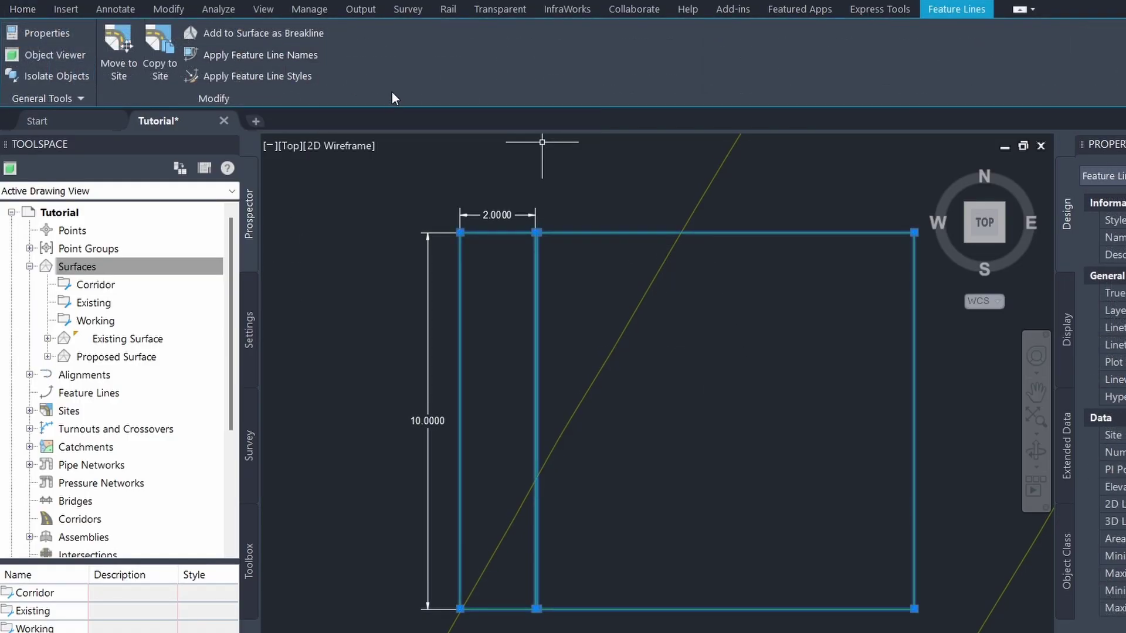
click(292, 34)
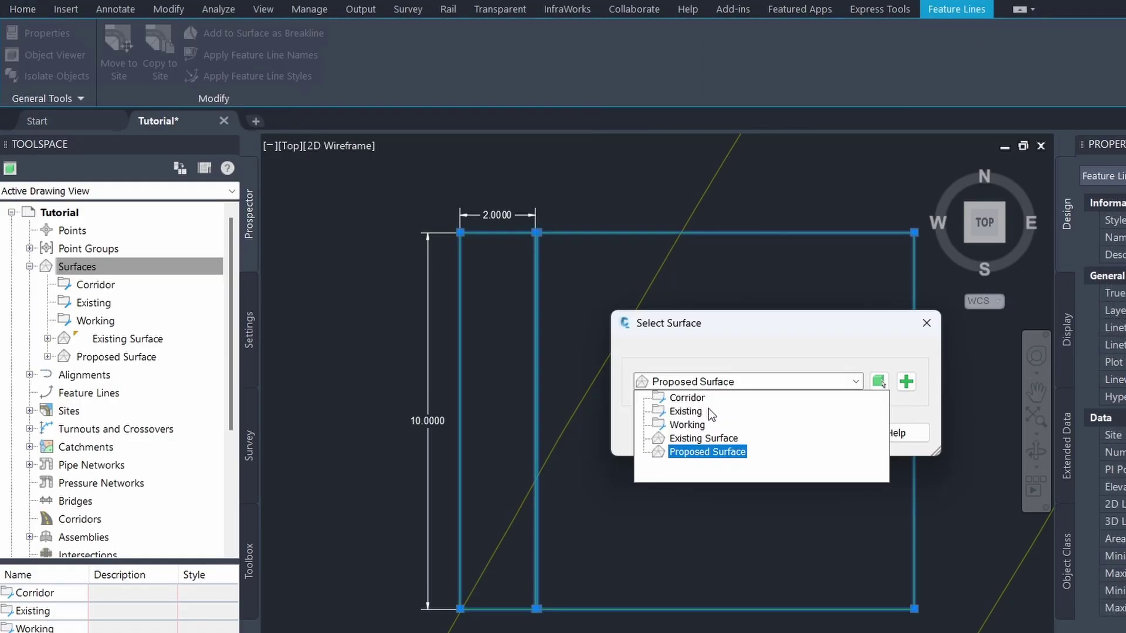
click(701, 451)
click(761, 433)
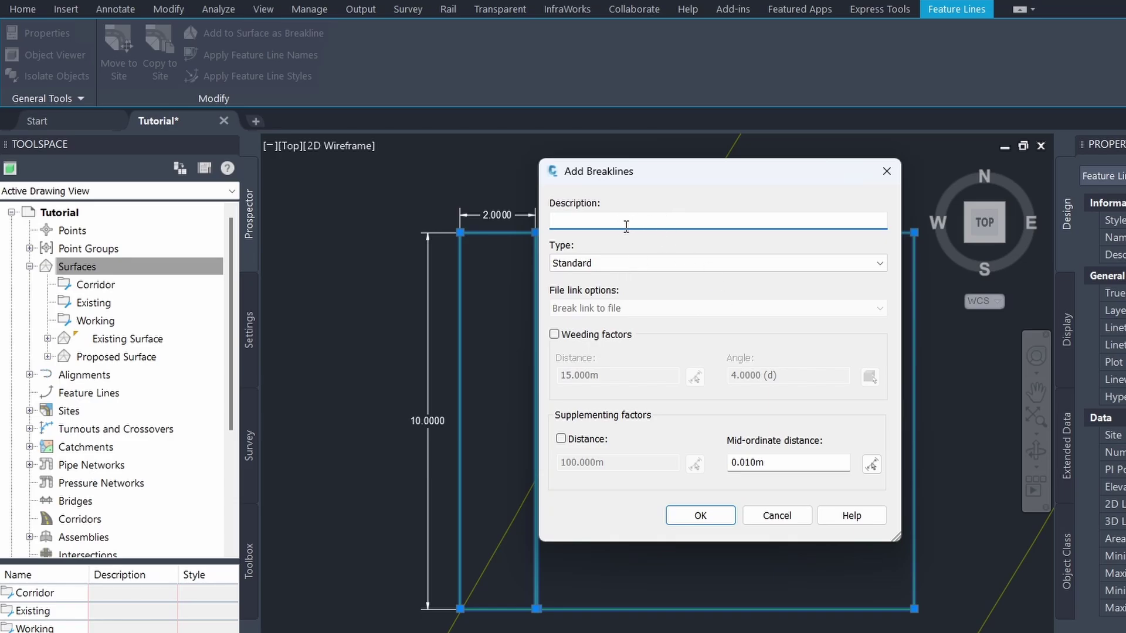
text(Ramp and Platform)
click(700, 516)
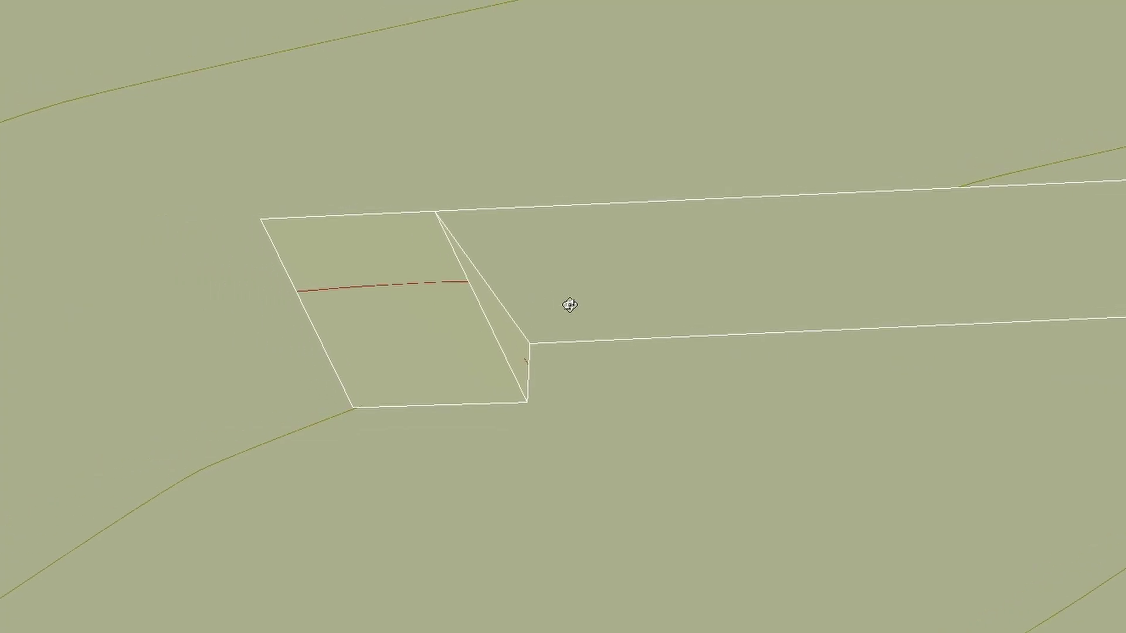
Step: Orbit the 3D view around the ramp corner and the other sides of the surfaces
scroll(570, 305, down, 2)
scroll(530, 304, up, 5)
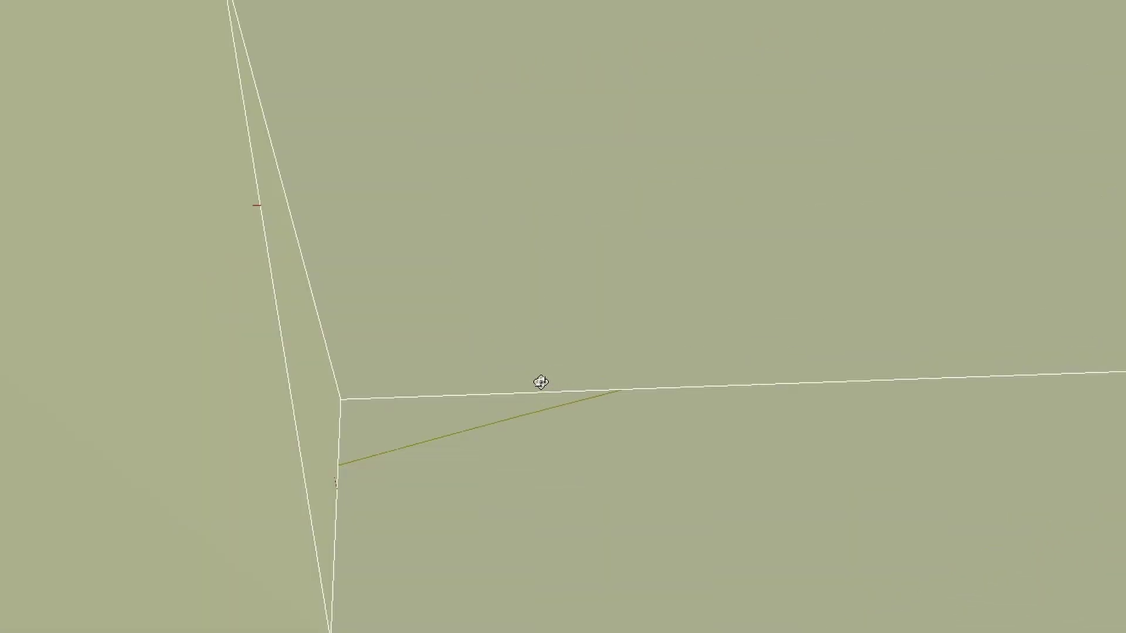
scroll(533, 364, down, 3)
shift+middle_drag(585, 385, 668, 365)
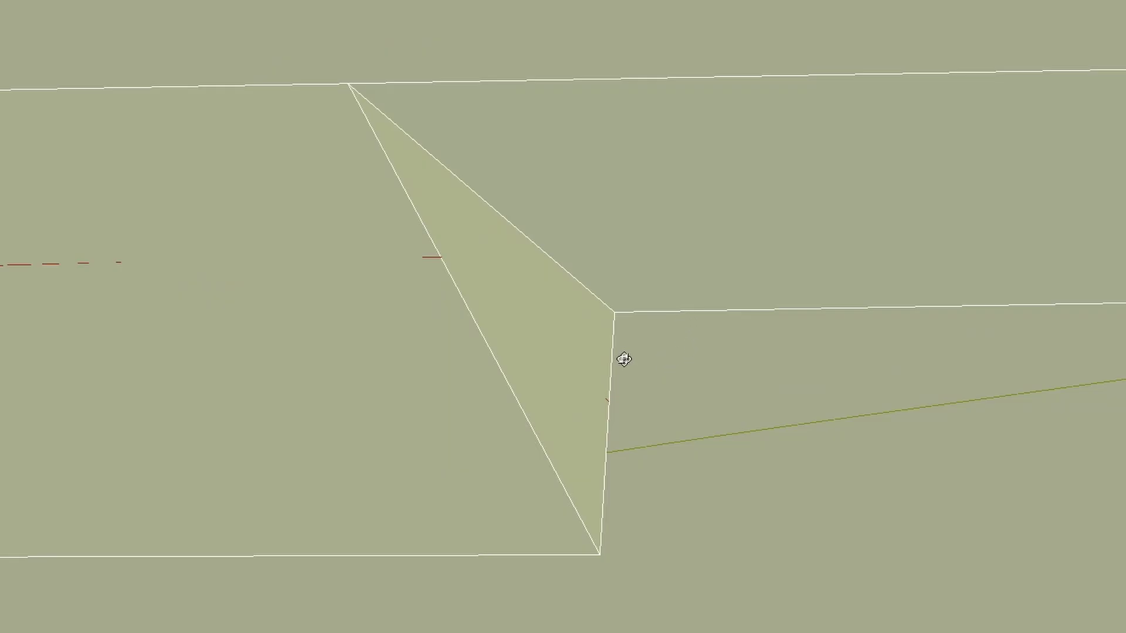
middle_drag(402, 286, 568, 532)
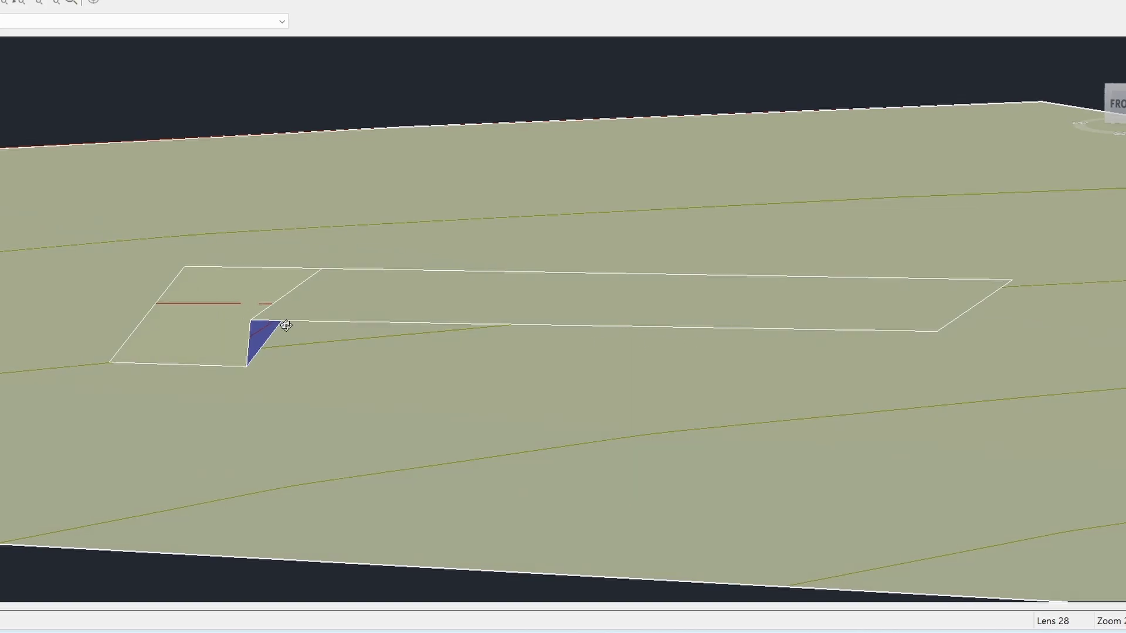
drag(264, 319, 462, 307)
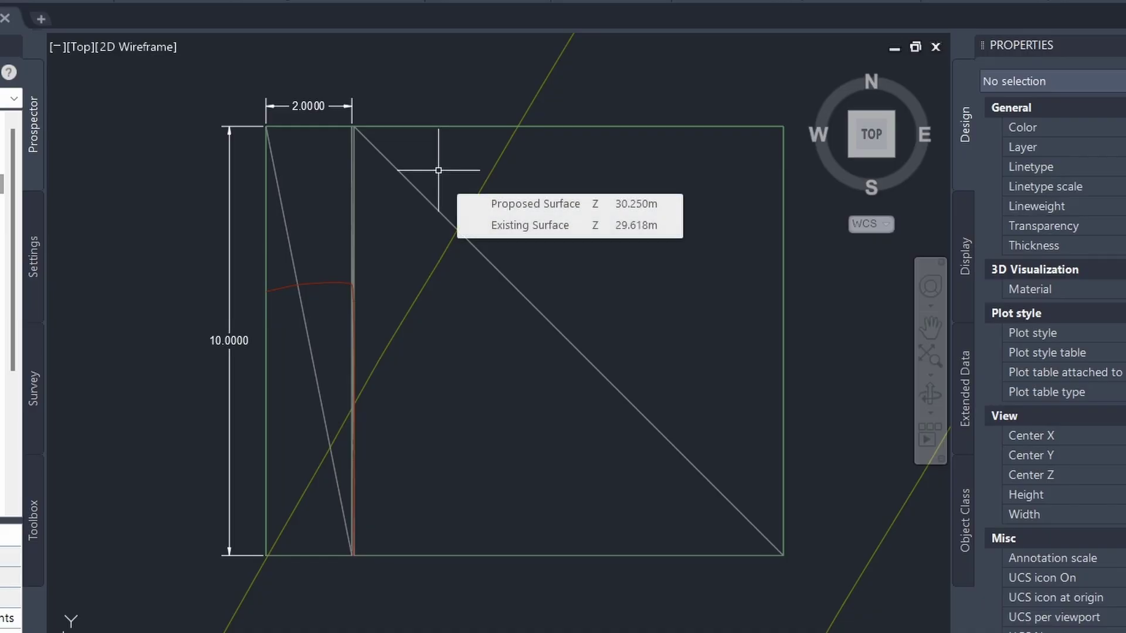
Step: Start a line at the pad corner, then cancel it and re-centre the pad in view
text(l)
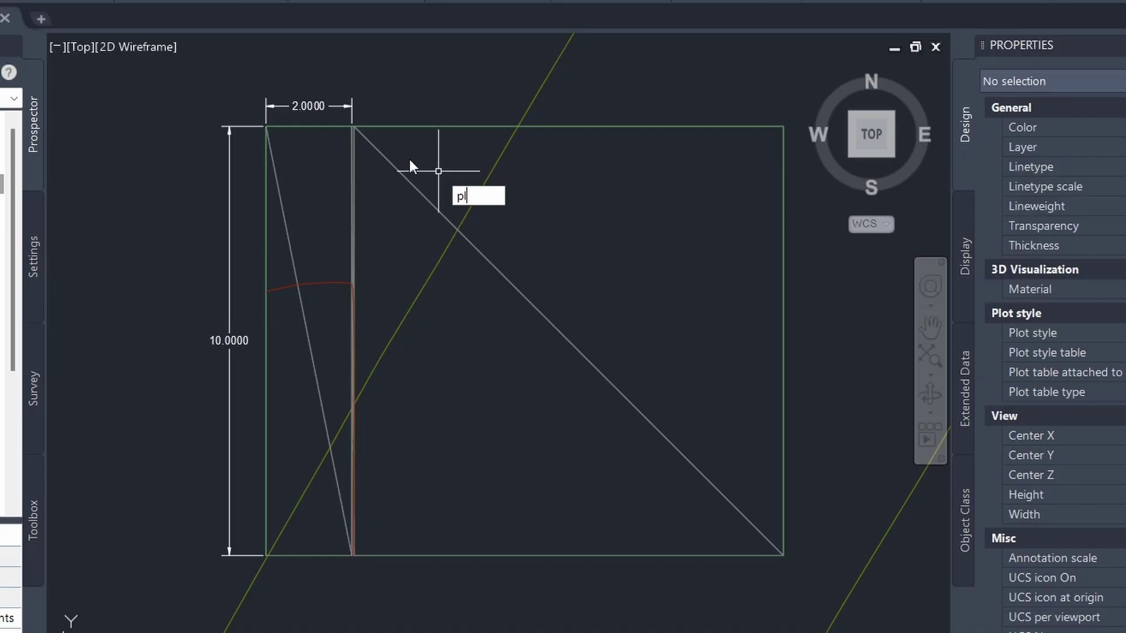
key(Return)
scroll(256, 122, up, 6)
click(294, 138)
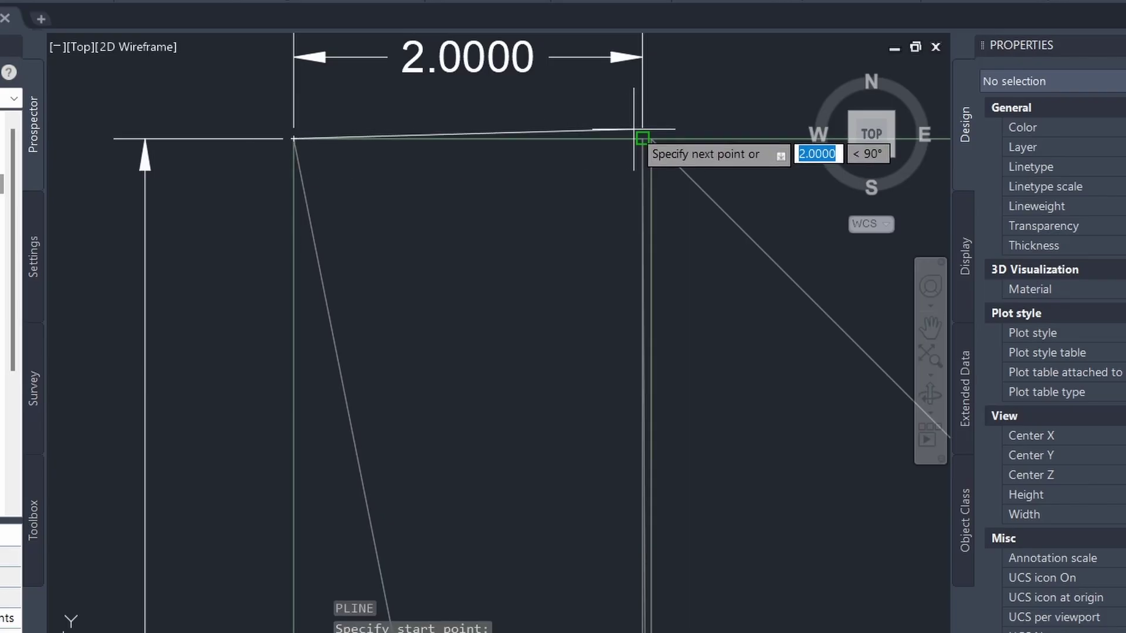
scroll(641, 141, up, 4)
click(670, 149)
scroll(364, 151, down, 4)
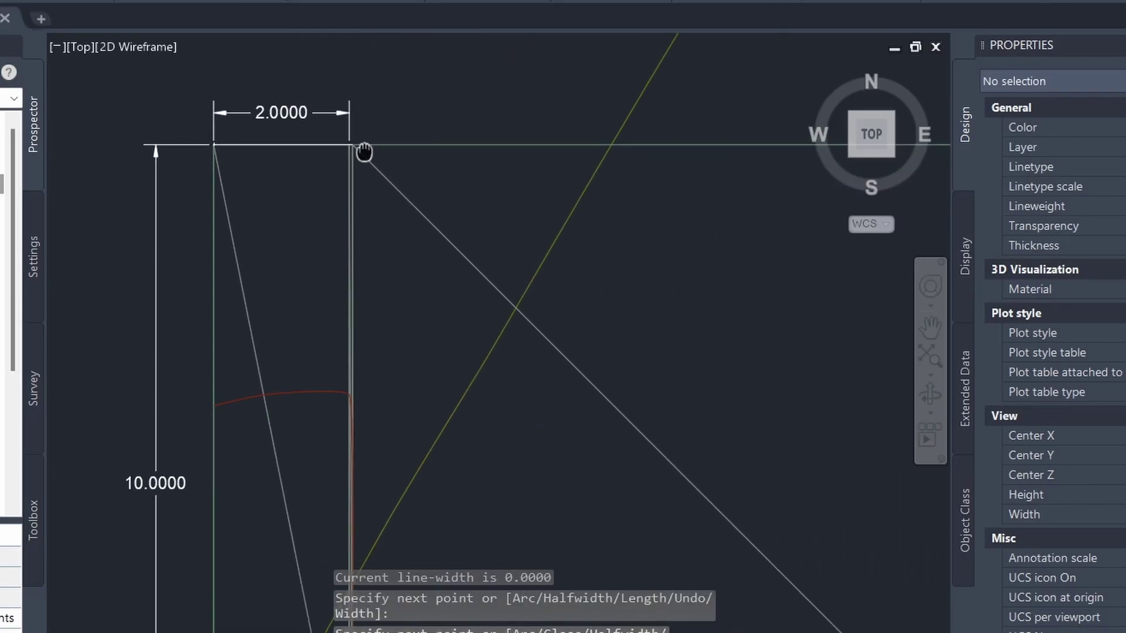
middle_drag(364, 151, 326, 159)
key(Escape)
key(Escape)
key(Escape)
middle_drag(518, 234, 504, 223)
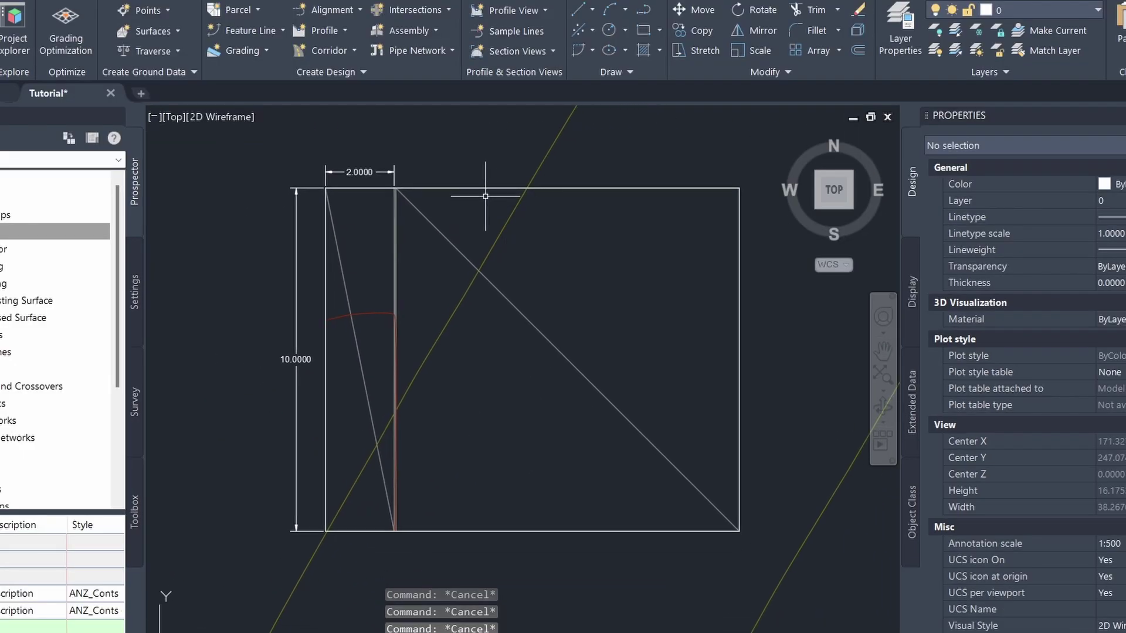
Step: Convert the rectangular pad boundary into a feature line with elevations from Proposed Surface
click(261, 28)
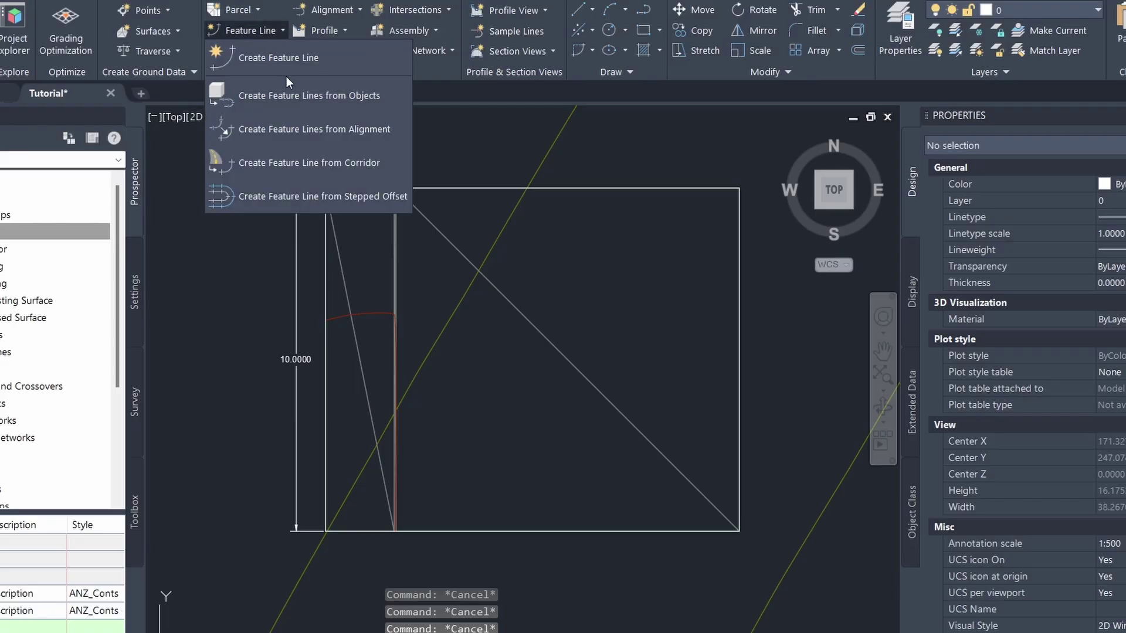
click(297, 91)
click(465, 188)
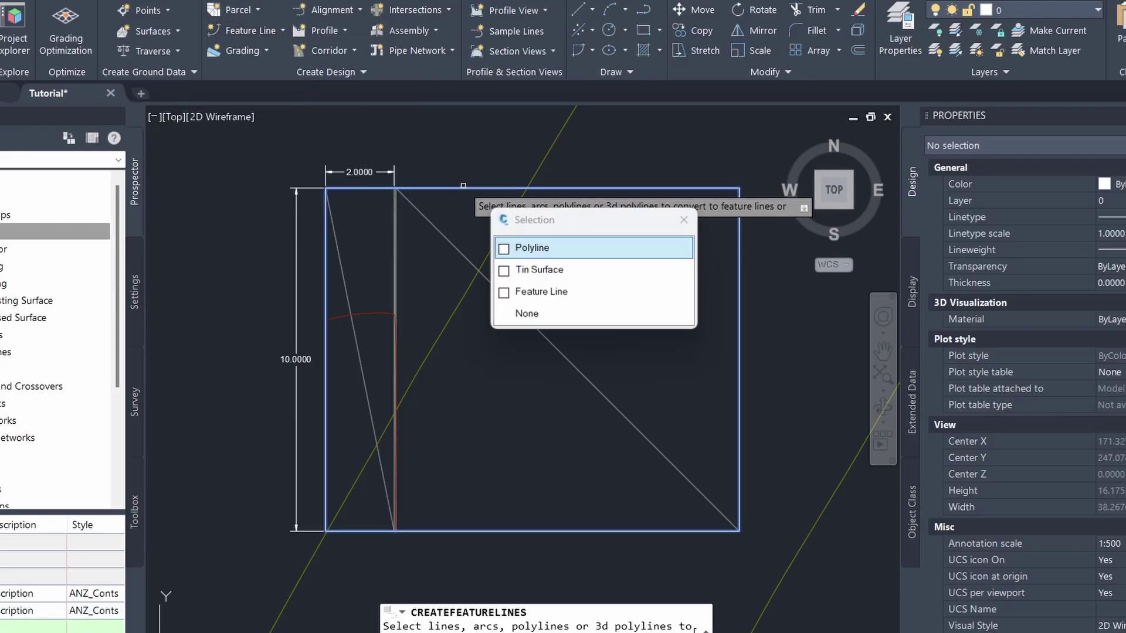
key(Return)
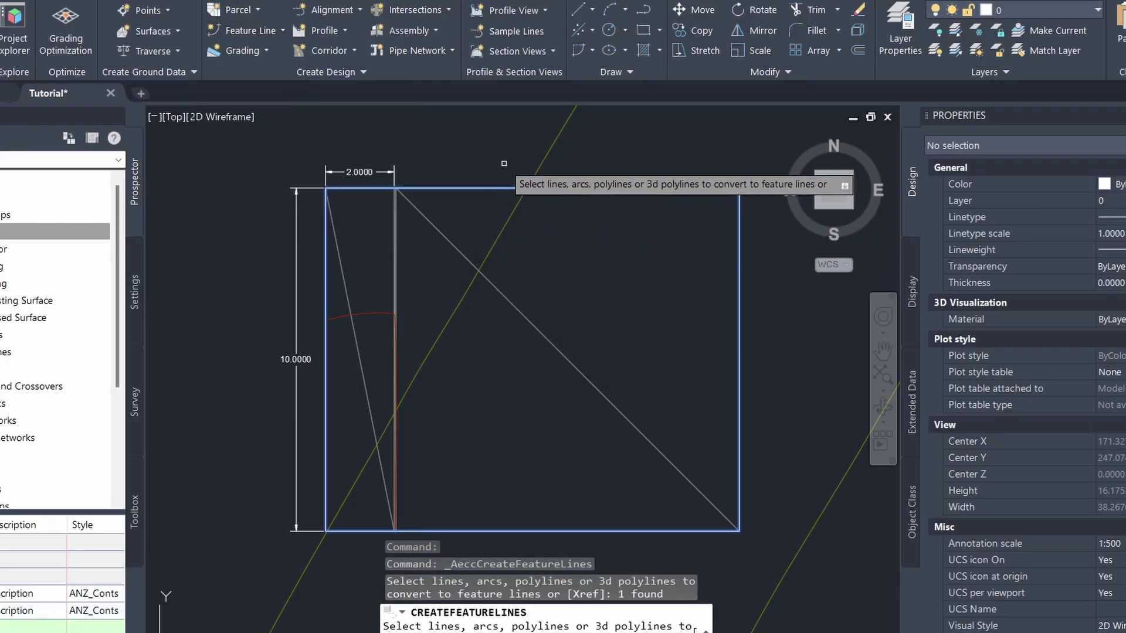
key(Return)
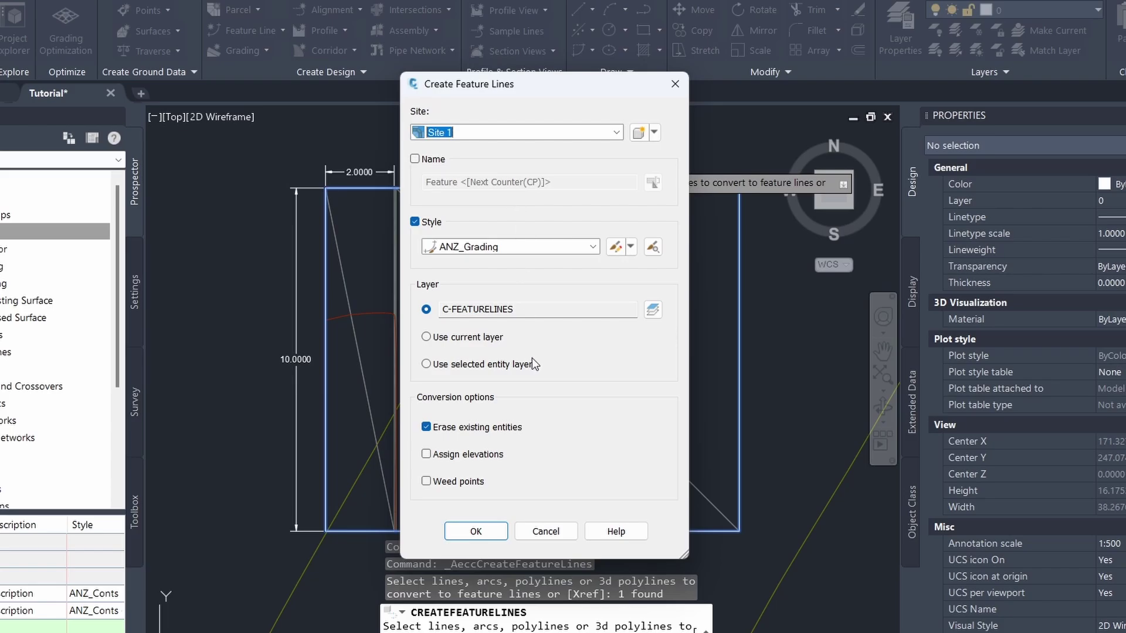
click(460, 455)
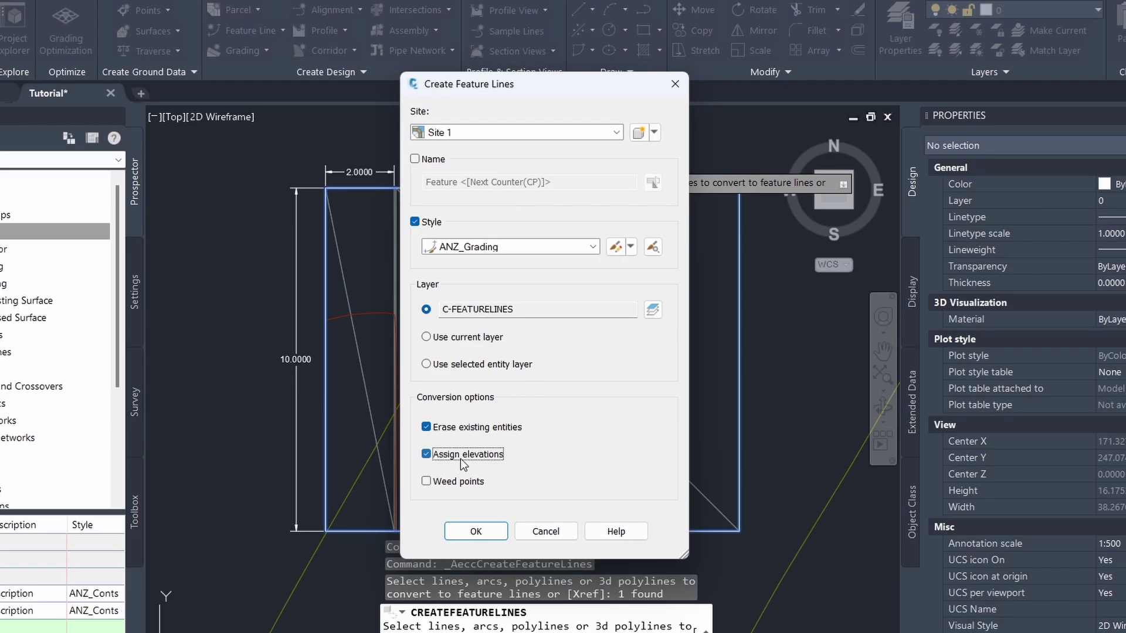
click(476, 531)
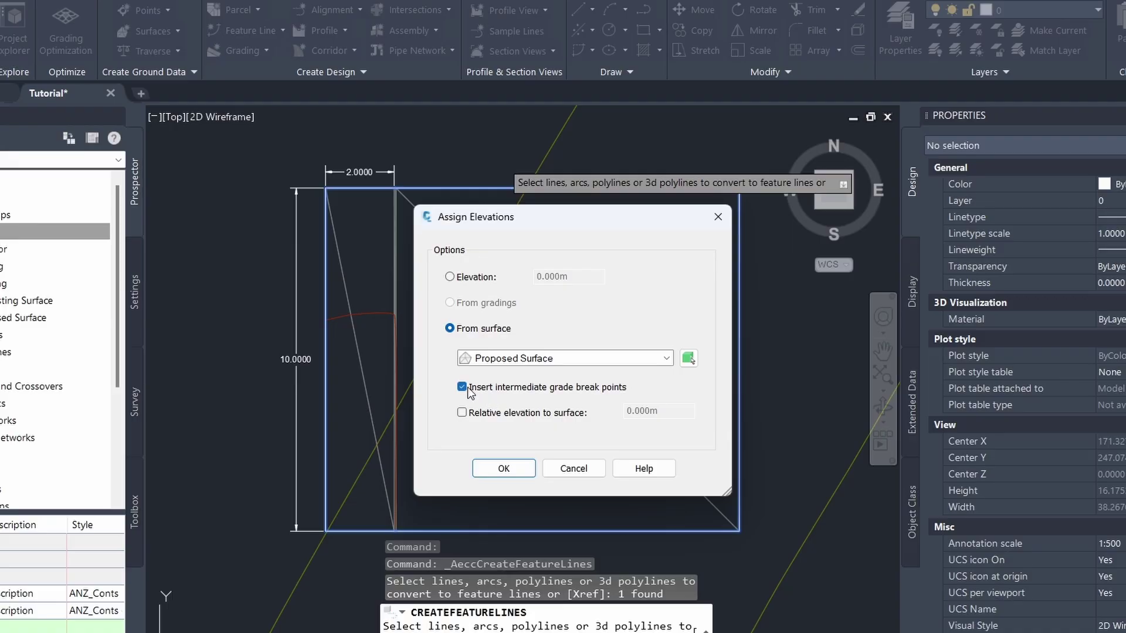
click(516, 472)
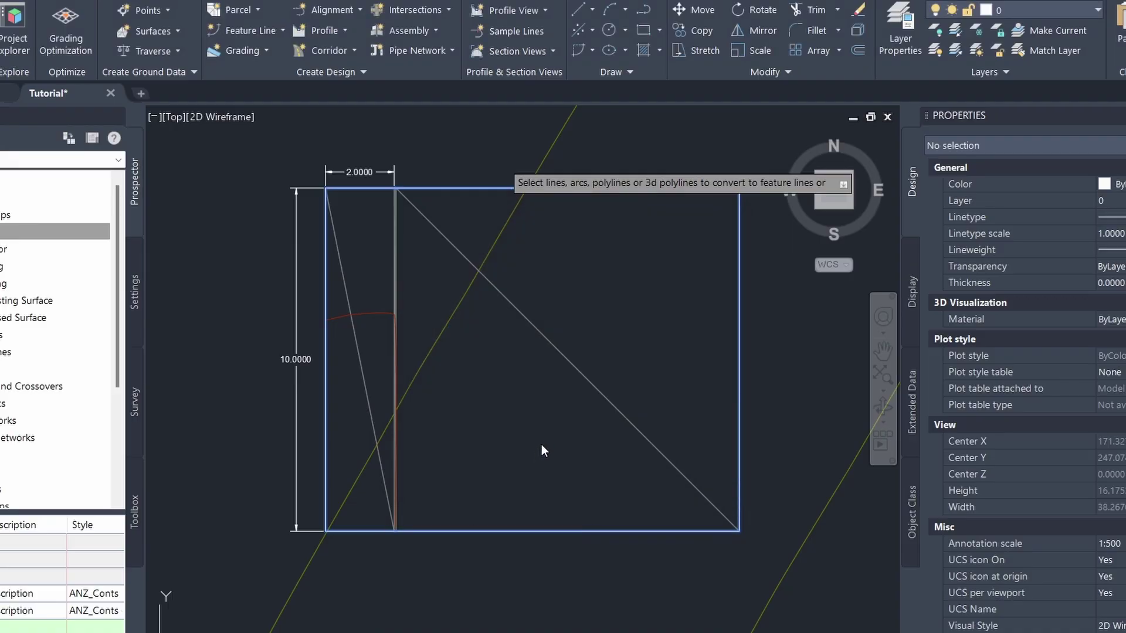
Step: View the pad feature line in the Object Viewer, then reselect it as a Feature Line
key(Escape)
key(Escape)
click(592, 174)
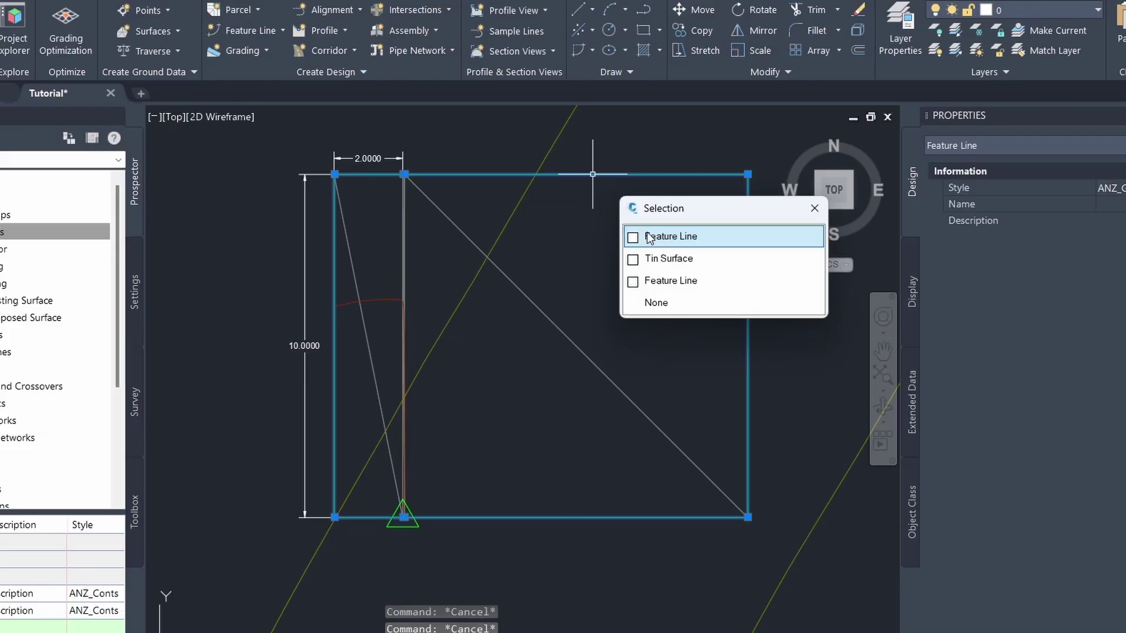
click(648, 237)
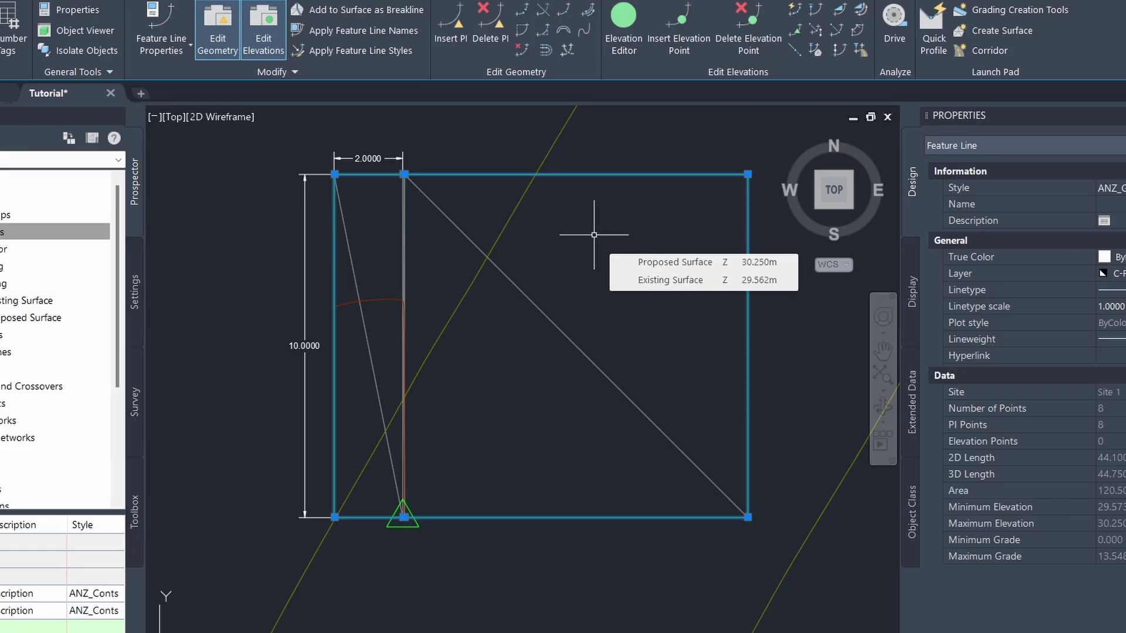
right_click(578, 218)
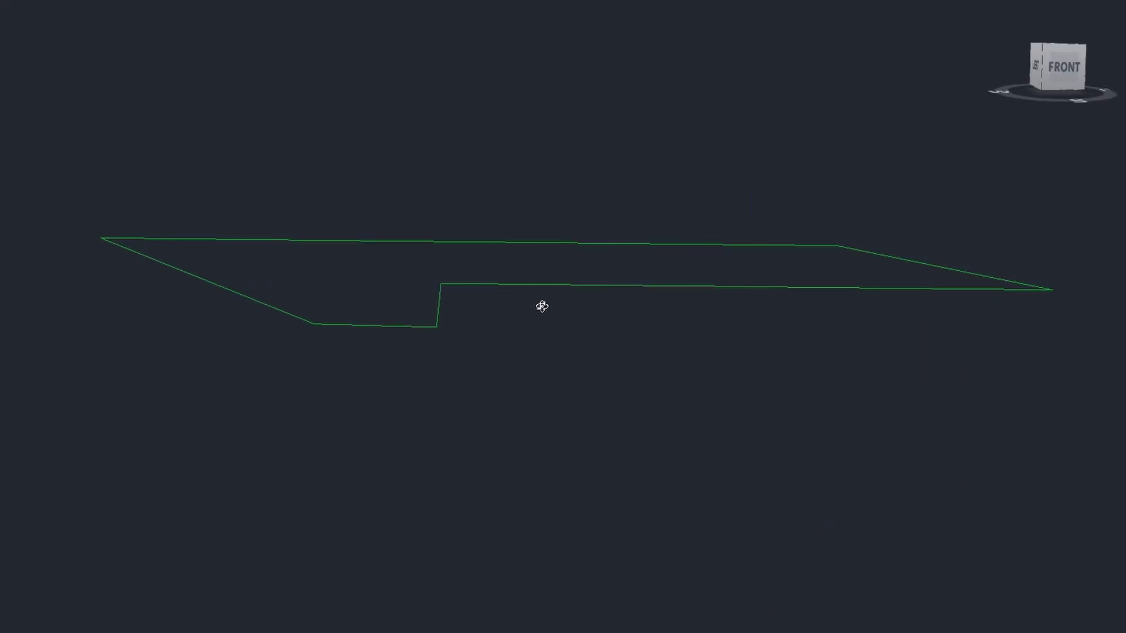
drag(540, 304, 494, 353)
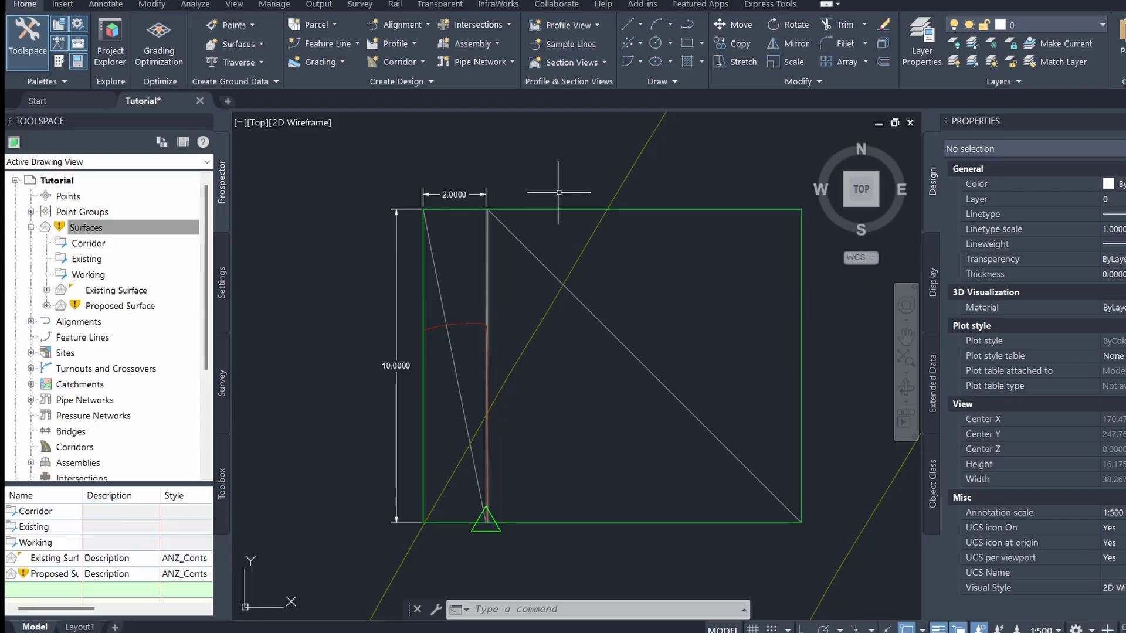
click(558, 208)
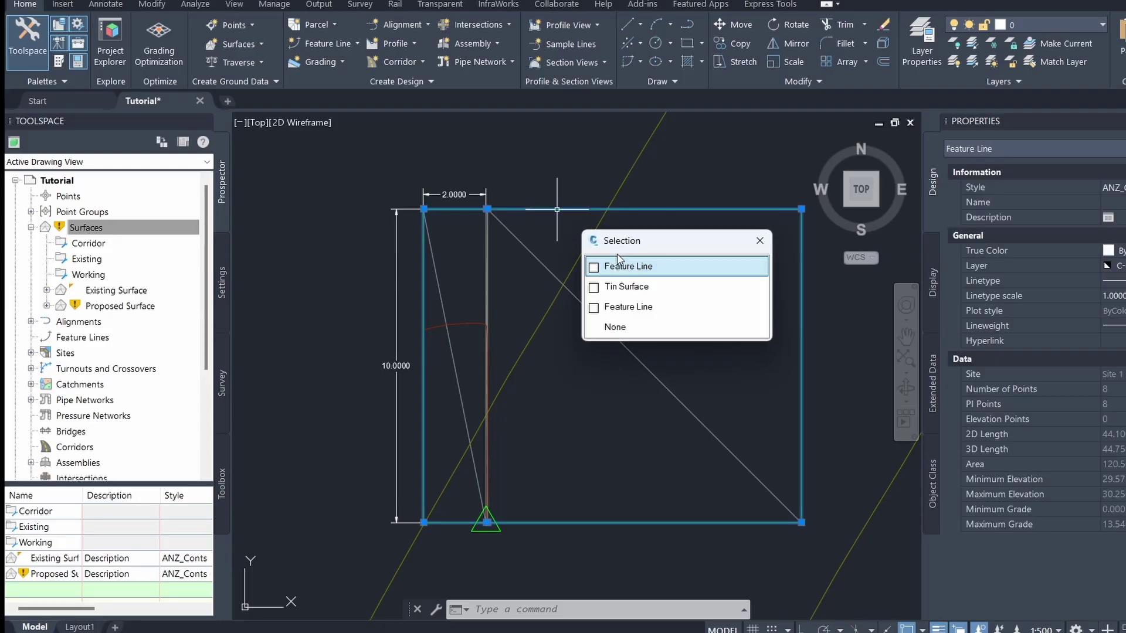
click(618, 265)
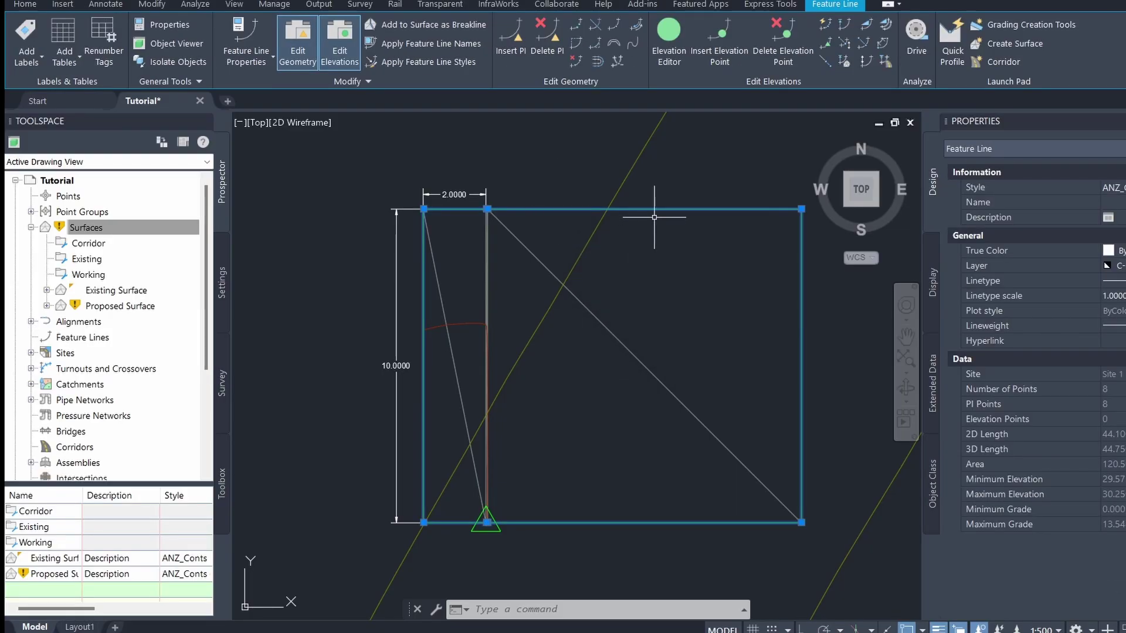
Step: Use Grading Group 1 on Site 1, targeting Existing Surface with Surface at Slope (1:x) criteria
click(1017, 26)
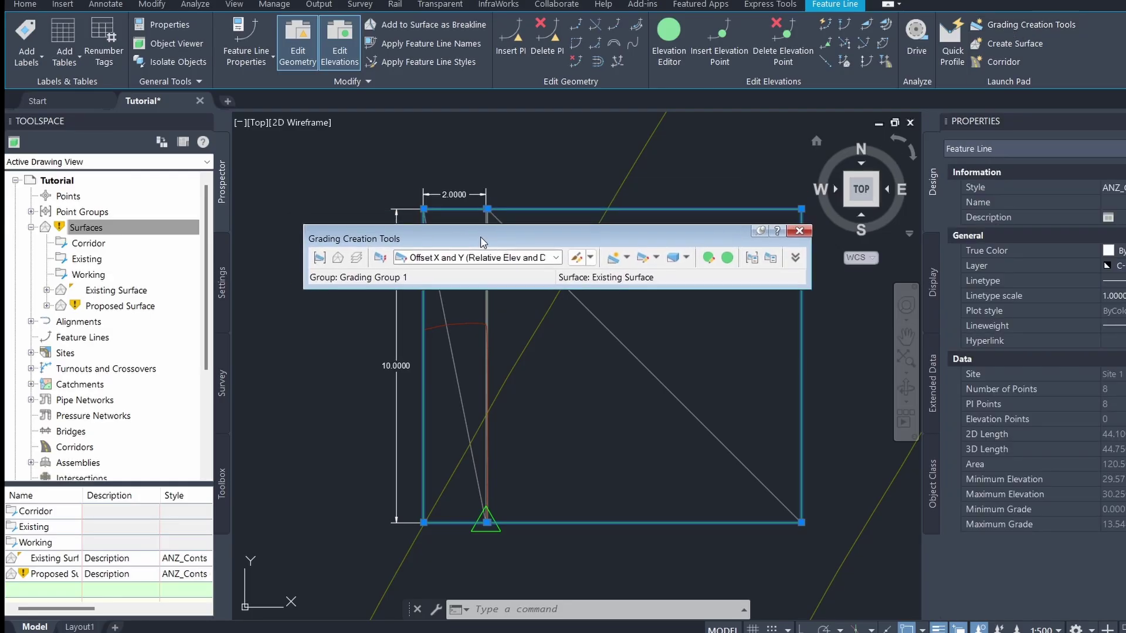
click(321, 260)
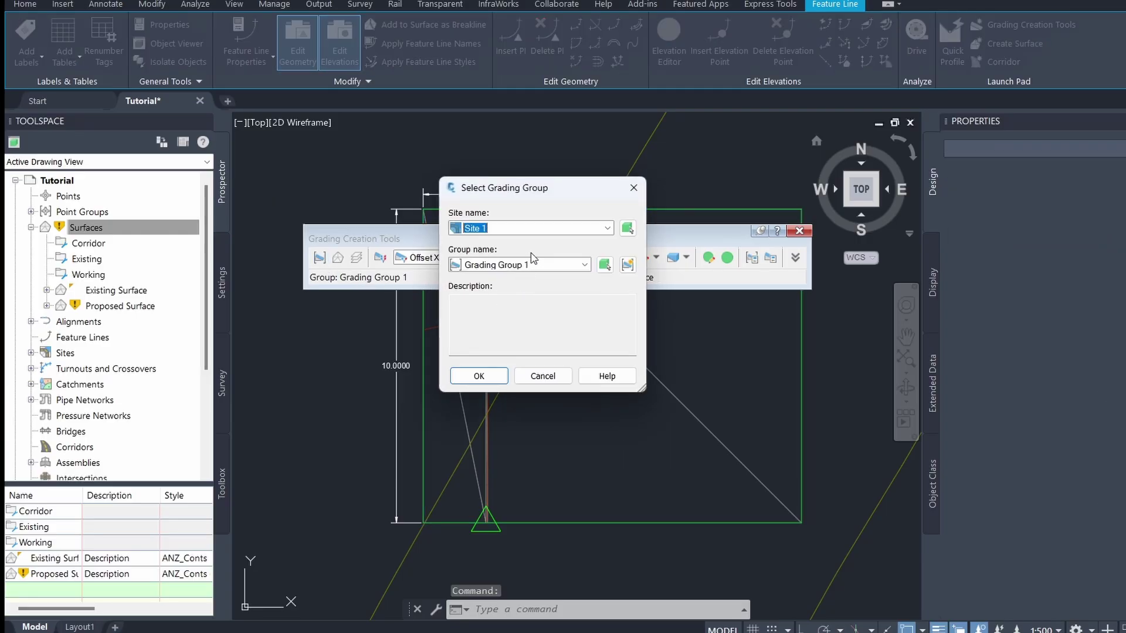
click(493, 375)
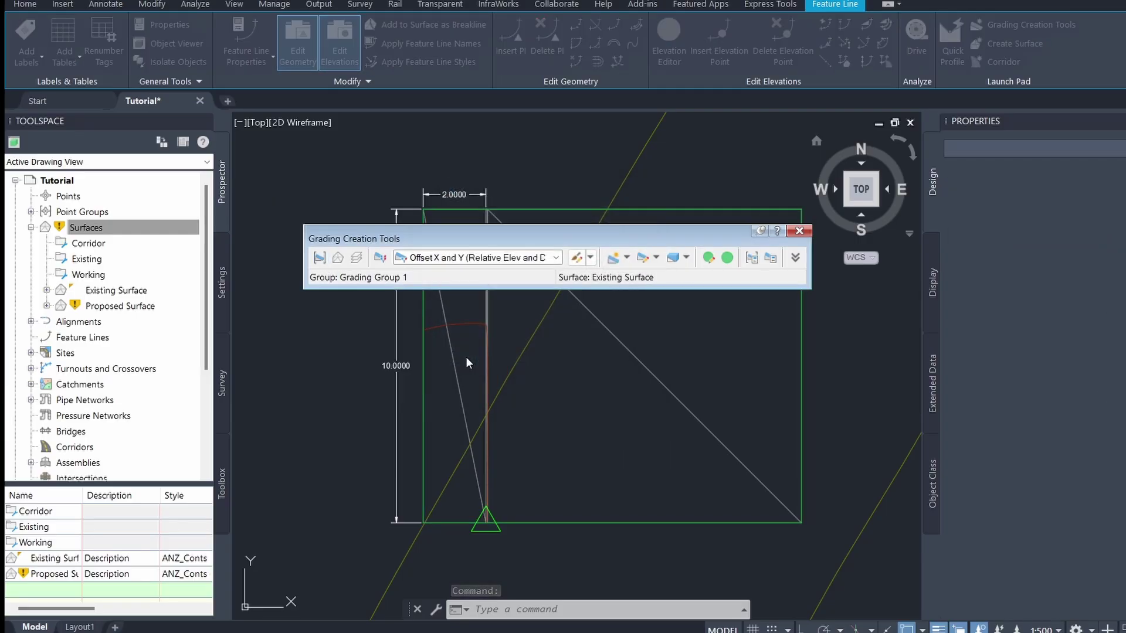
click(355, 258)
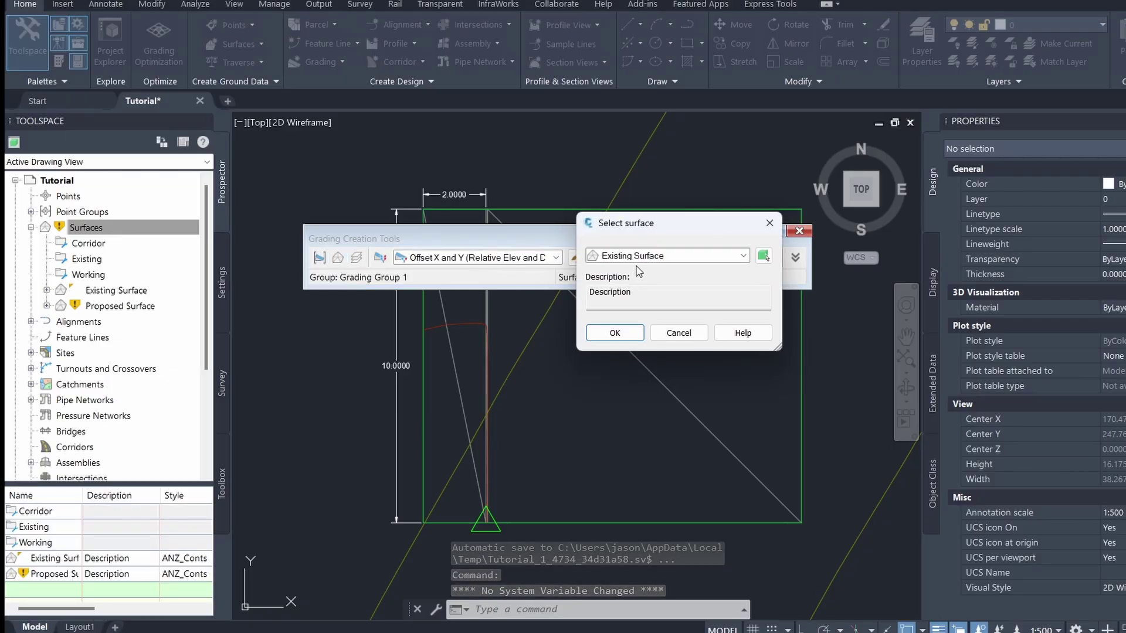
click(630, 335)
click(528, 260)
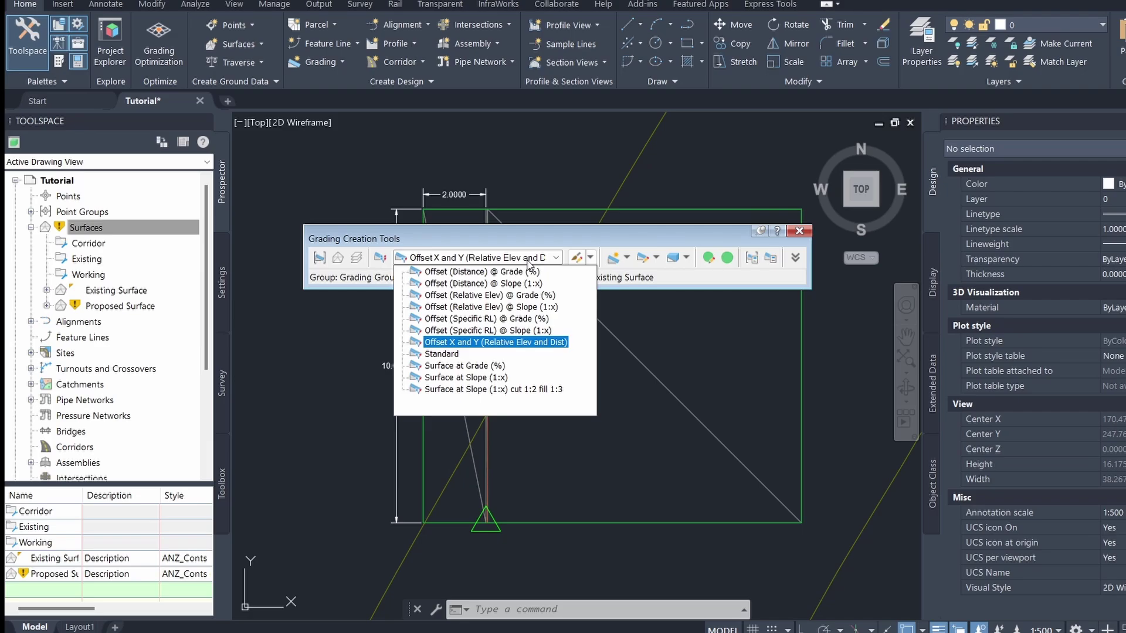
click(497, 385)
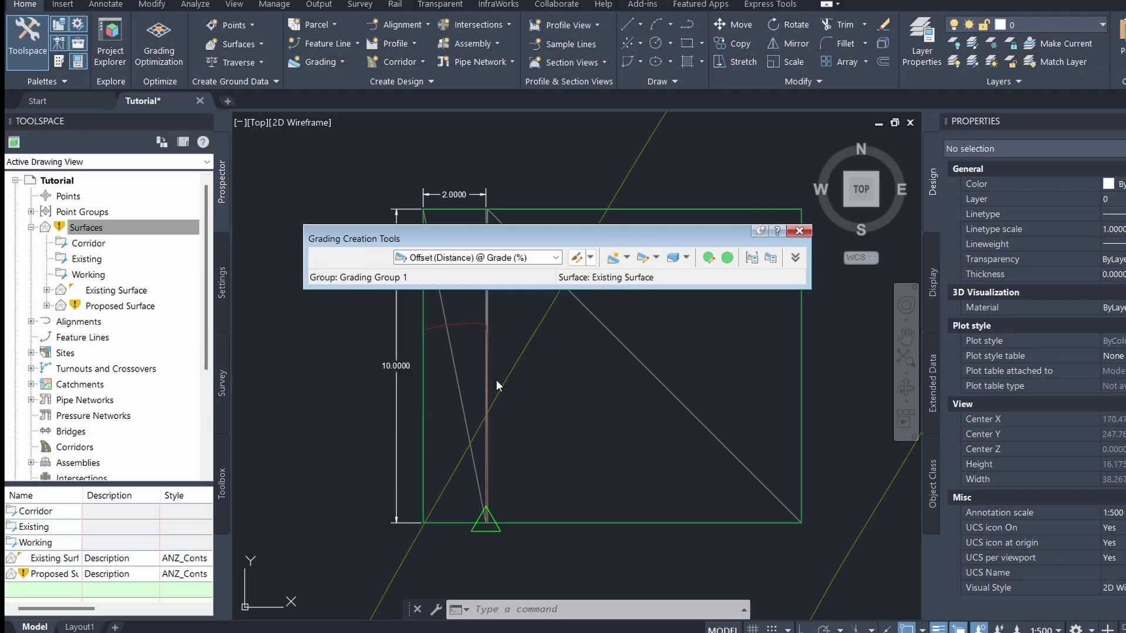
click(613, 258)
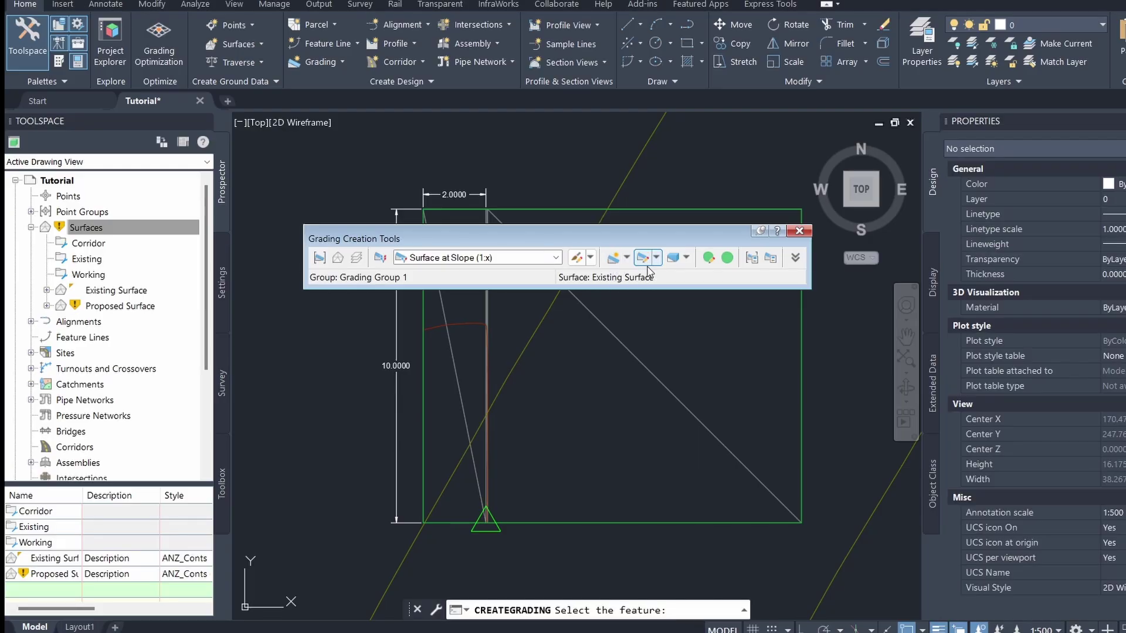
Step: Grade the pad feature line outward along its entire length with 2:1 cut and 0.01 fill slopes
click(801, 387)
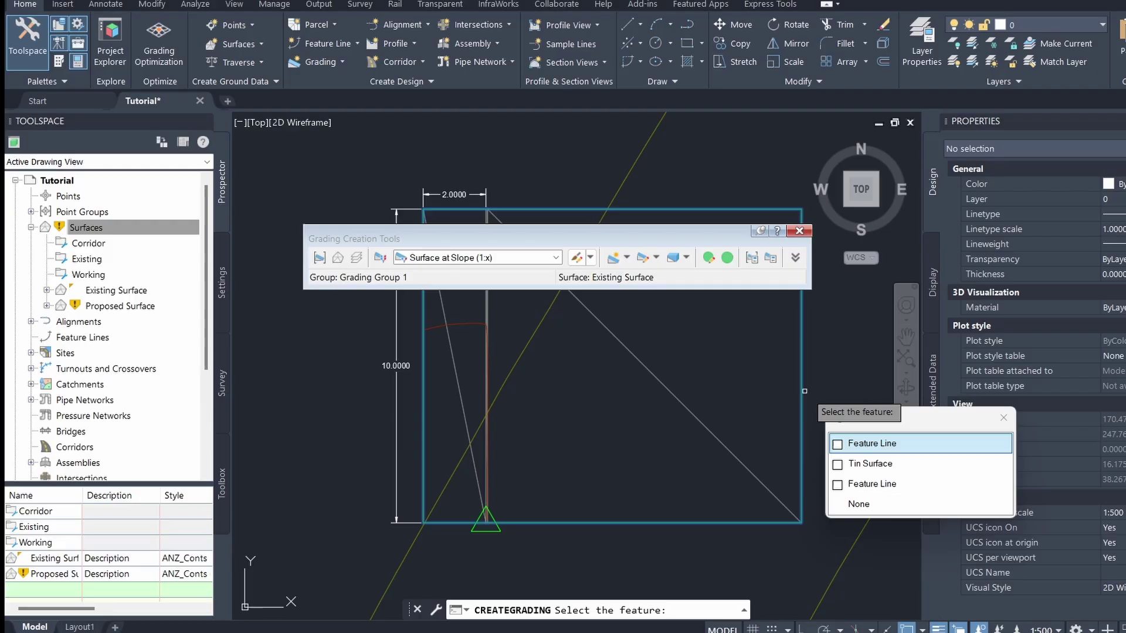
click(859, 444)
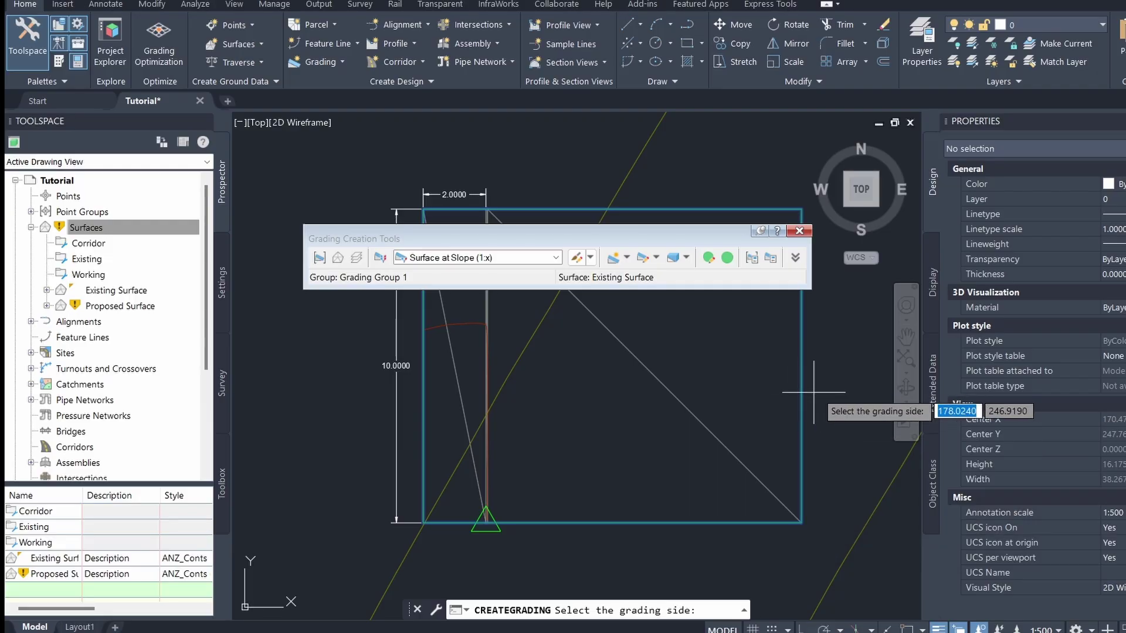
click(845, 392)
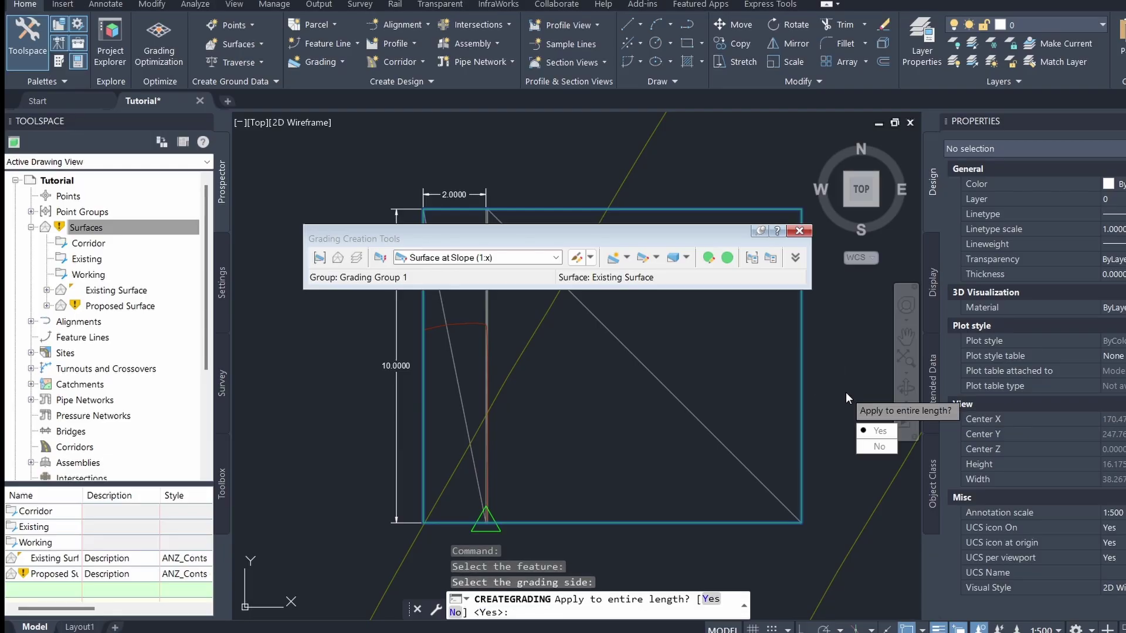
click(886, 432)
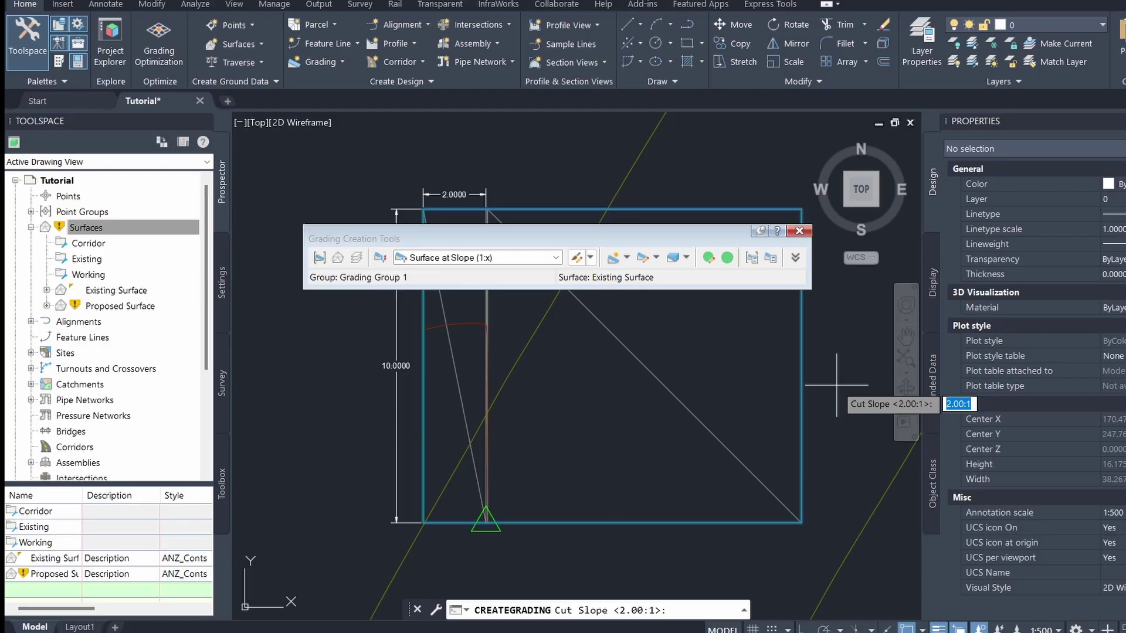
key(Return)
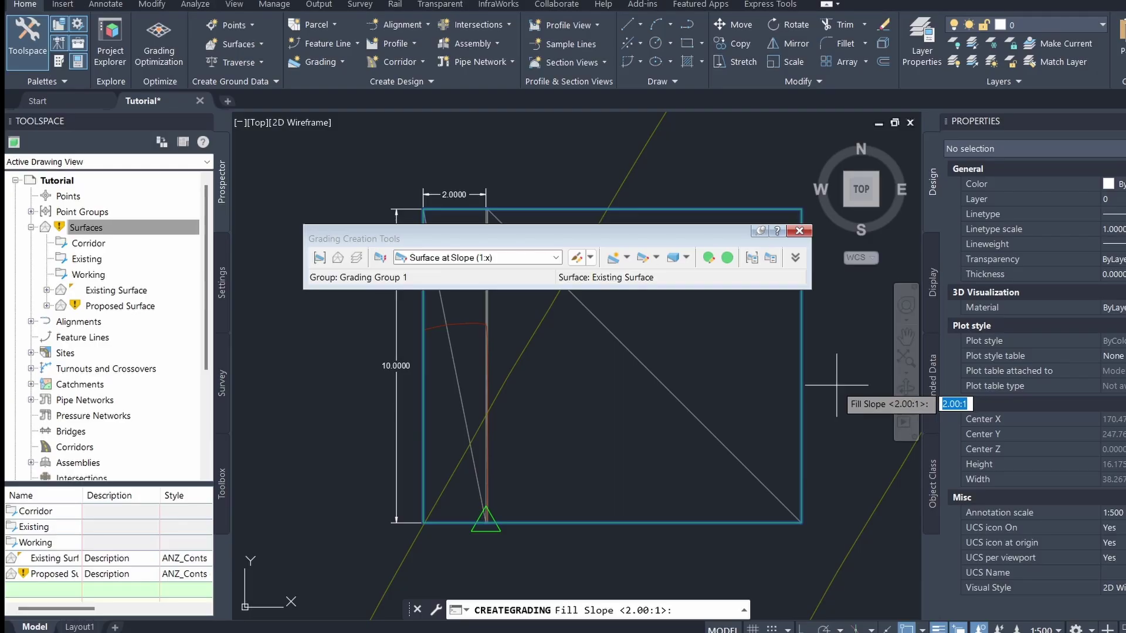
text(0.01)
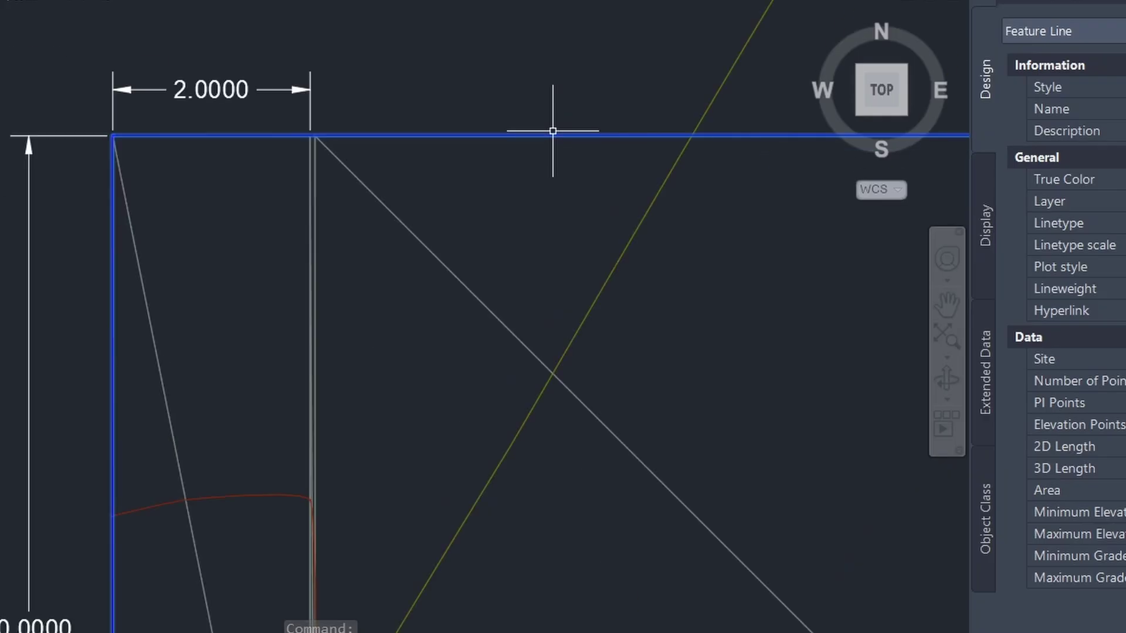
Step: Re-centre the graded pad and orbit it in 3D to inspect the side slopes
scroll(581, 175, down, 3)
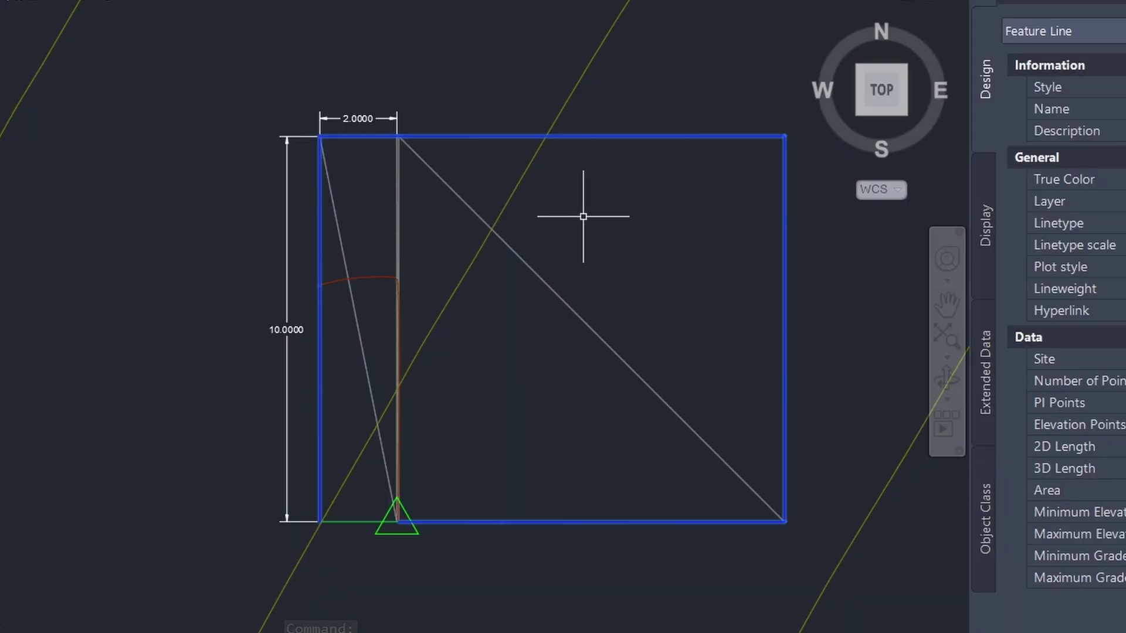
middle_drag(583, 216, 532, 226)
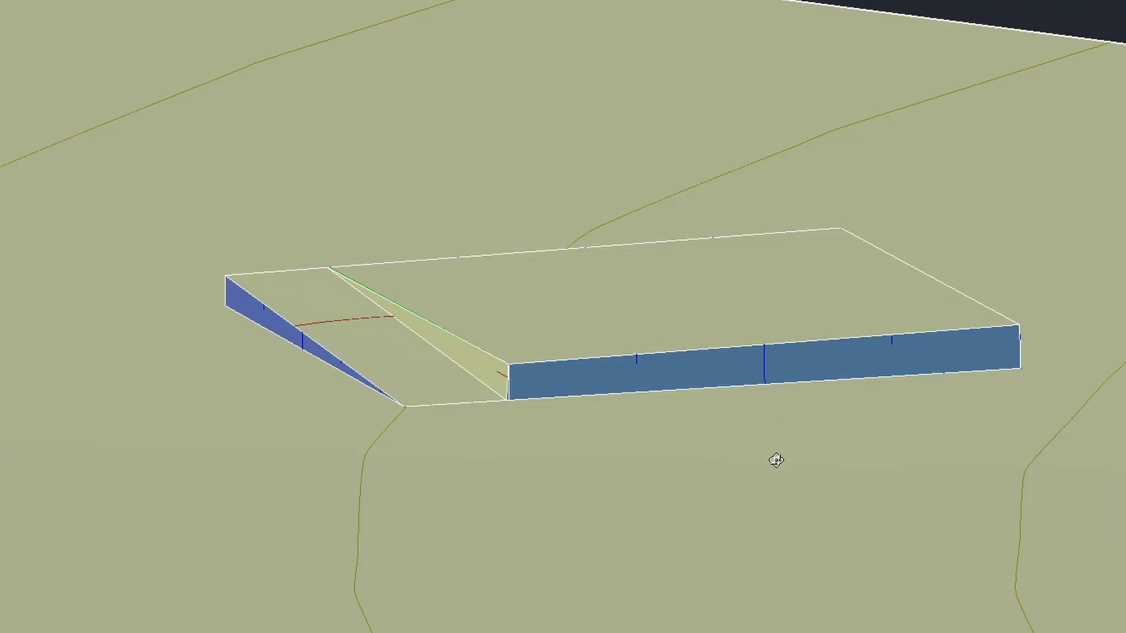
drag(563, 412, 889, 356)
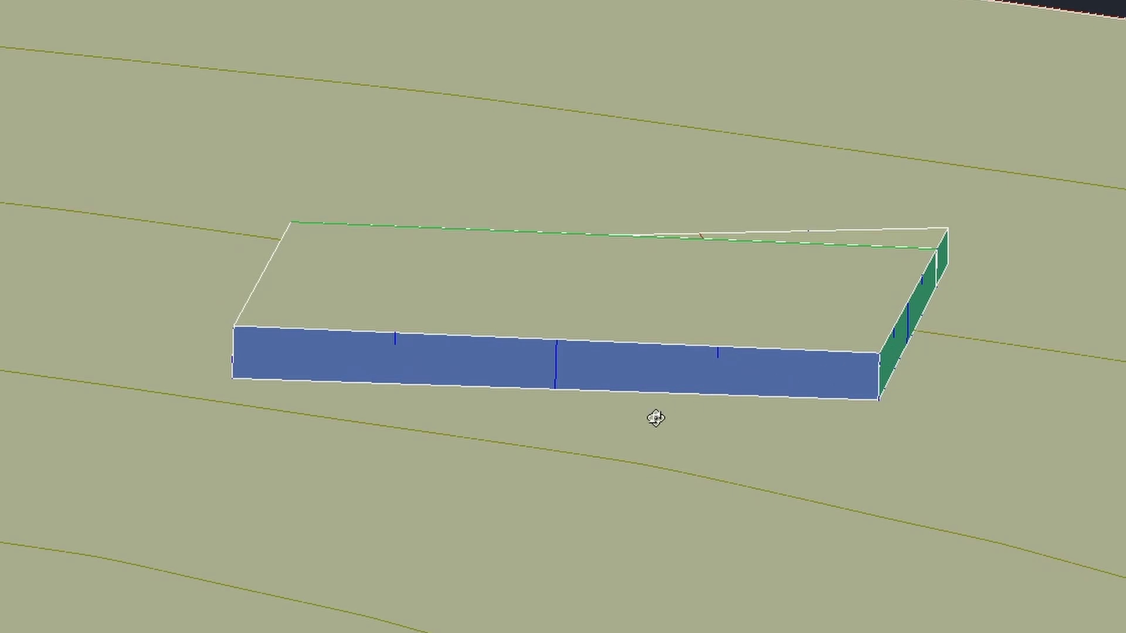
drag(653, 417, 779, 428)
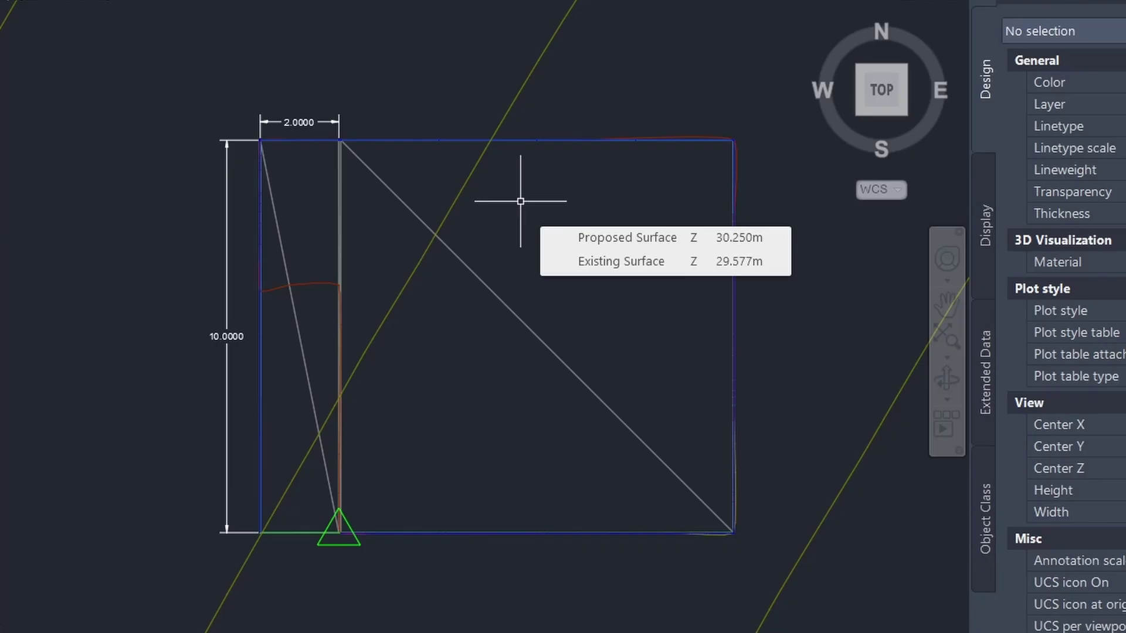
Step: Add the pad's blue boundary feature line to Proposed Surface as a standard breakline
scroll(568, 181, up, 10)
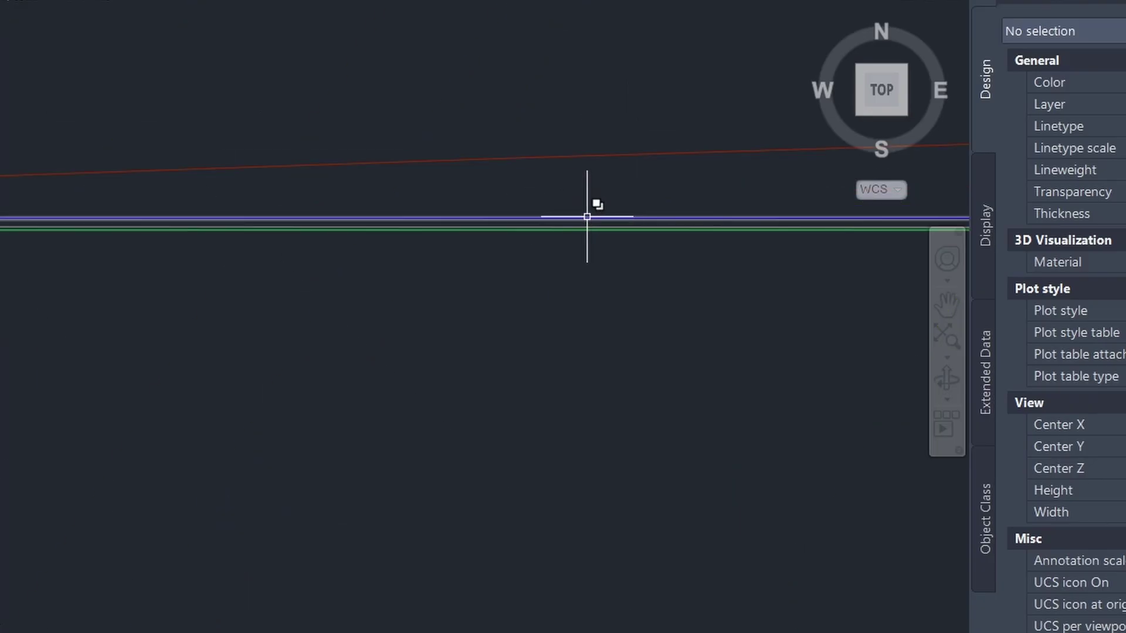
mouse_move(586, 216)
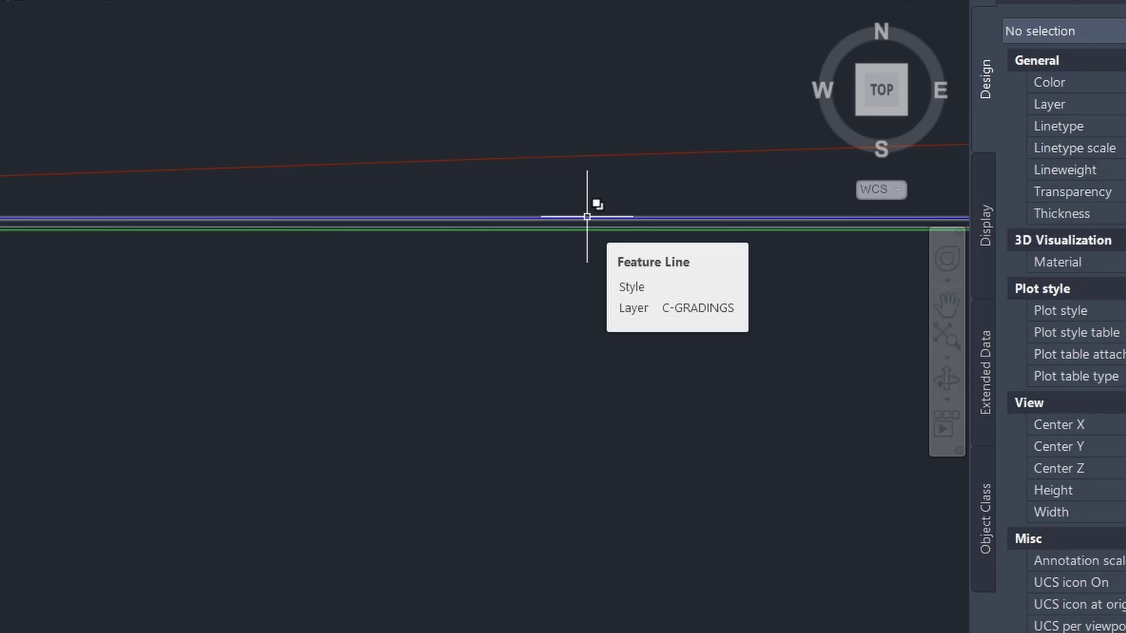
click(587, 217)
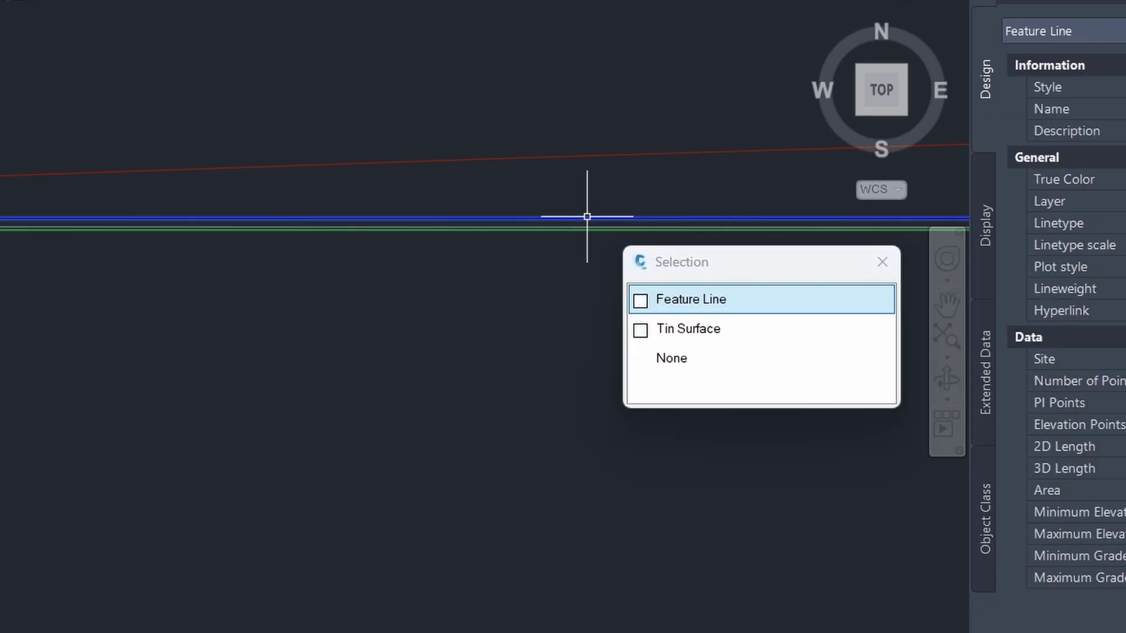
click(673, 300)
scroll(656, 287, down, 5)
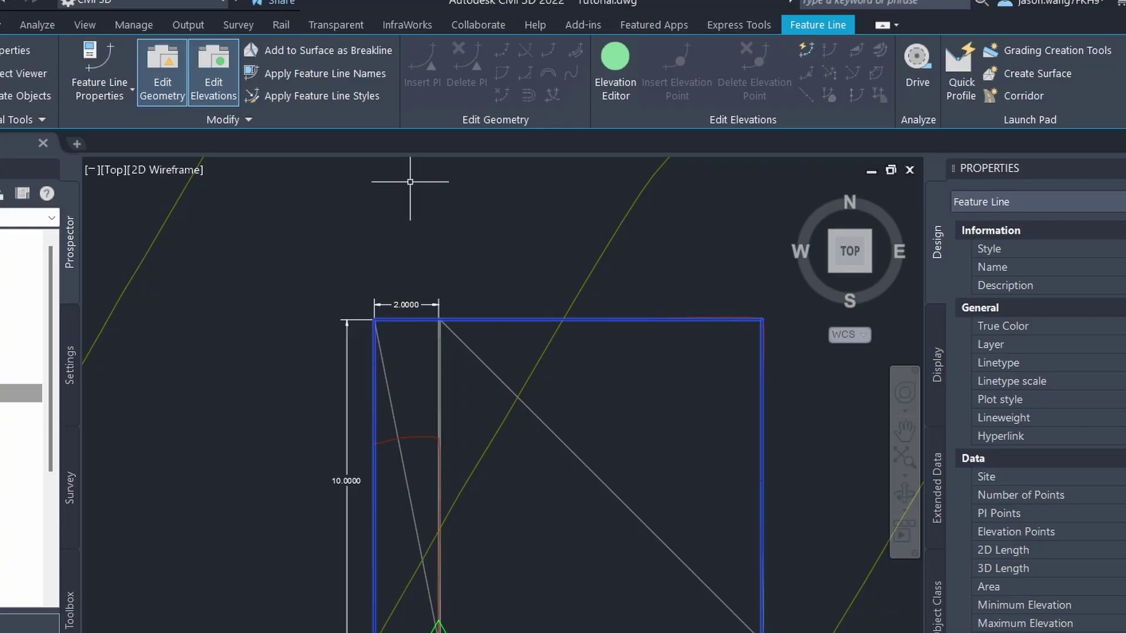
click(341, 57)
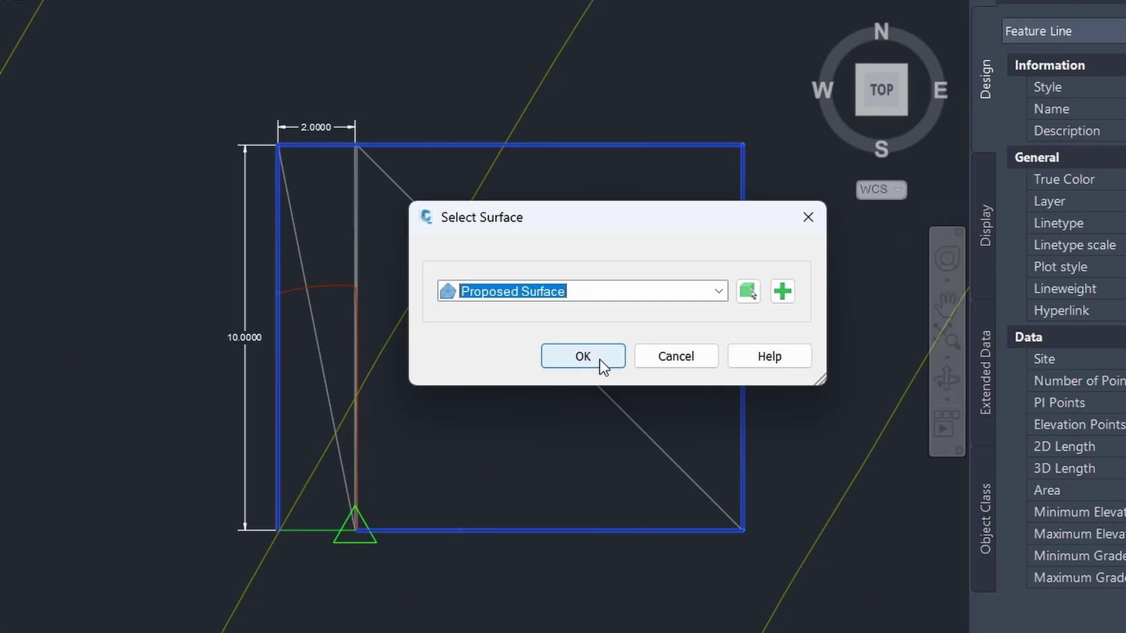
click(599, 360)
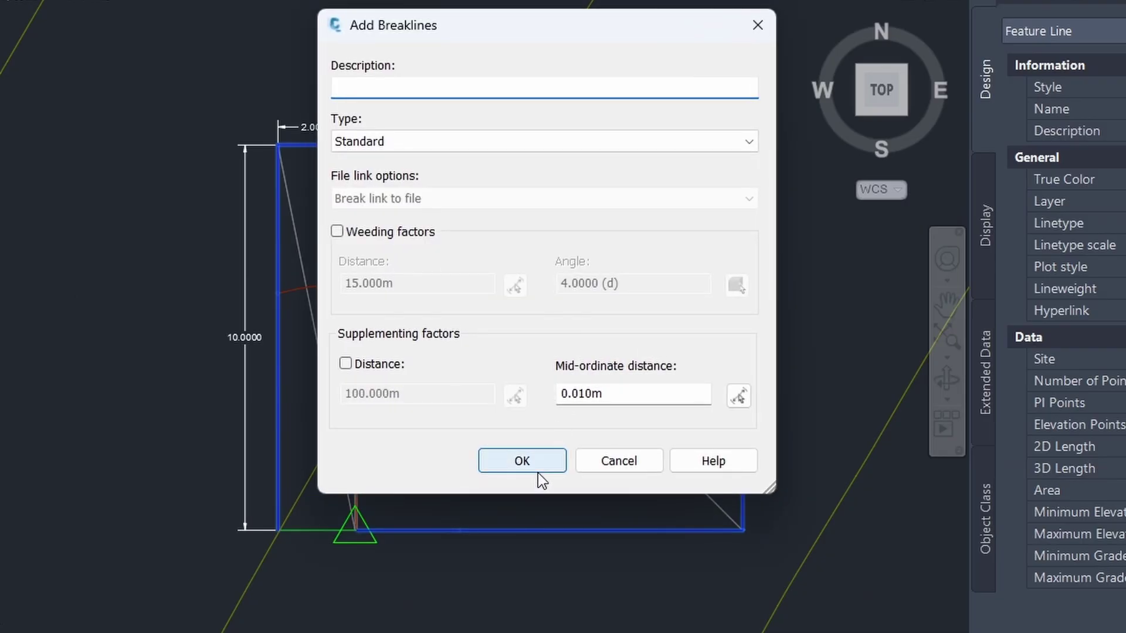
click(537, 473)
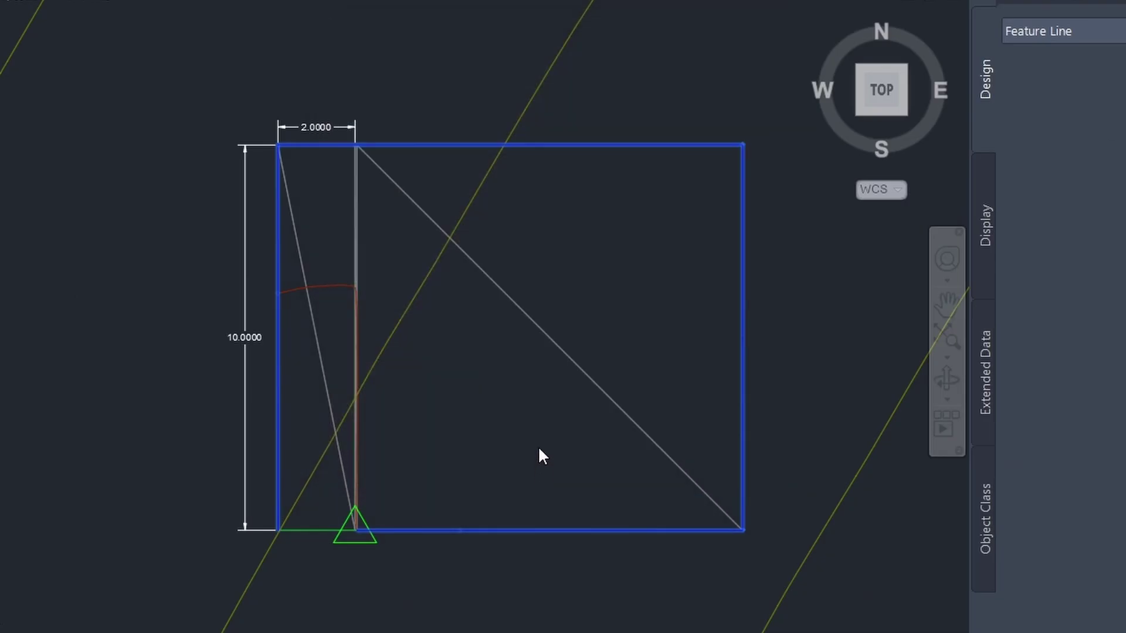
Step: Show the Proposed Surface in the Object Viewer, tilted top-down to reveal the pad and 2:1 slopes
click(528, 321)
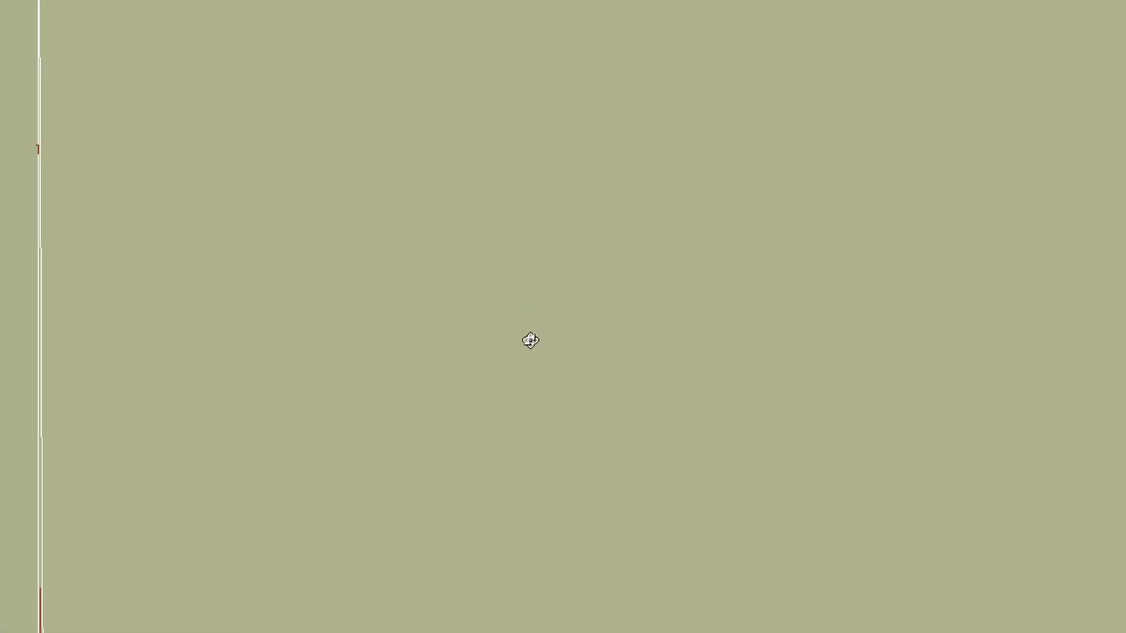
drag(527, 339, 754, 311)
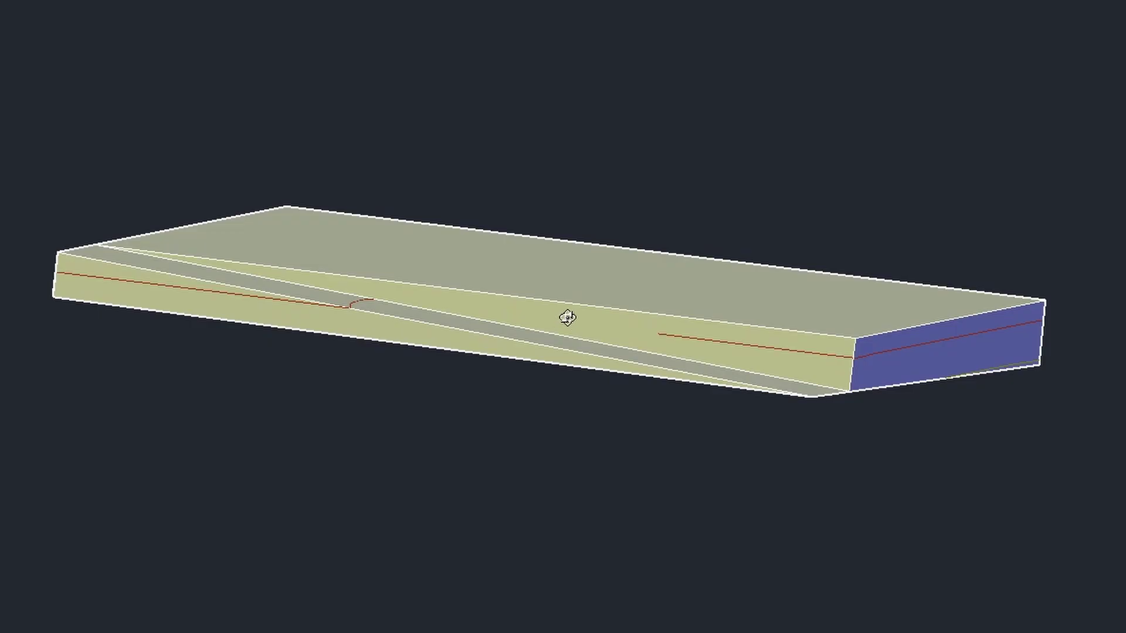
drag(567, 318, 387, 347)
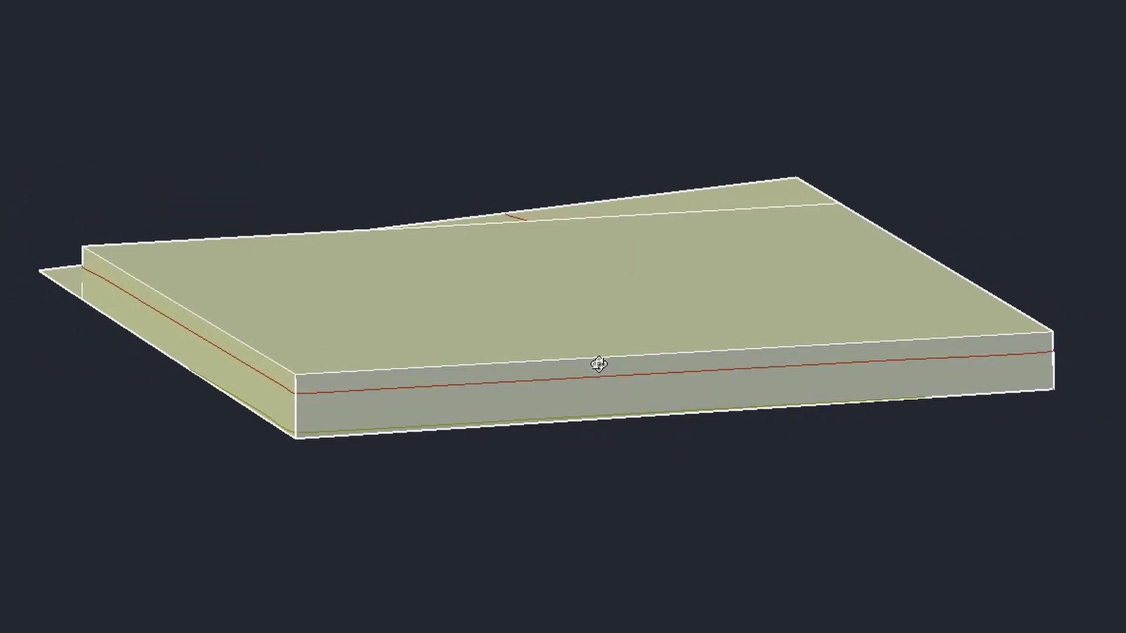